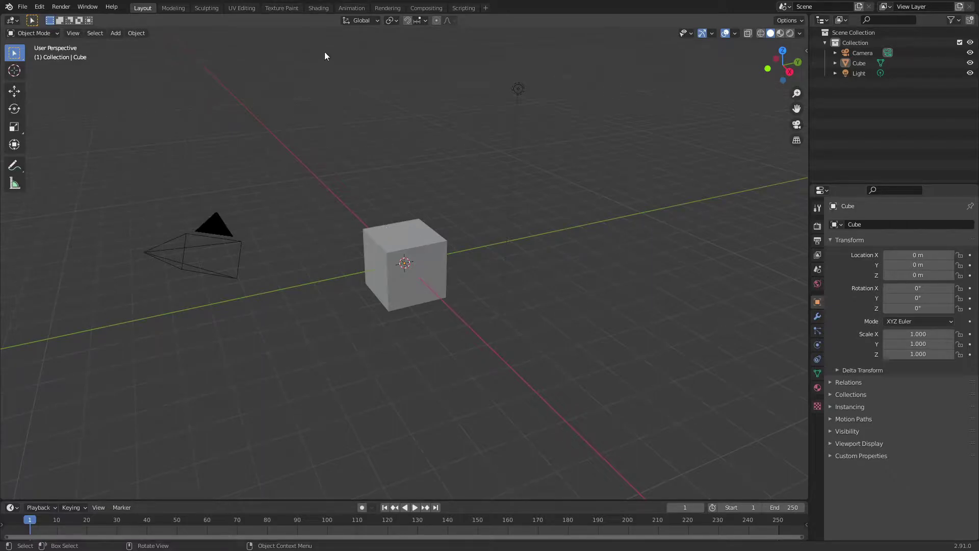
# Switch to the Shading workspace with the cube selected and display the render properties
pyautogui.click(318, 8)
pyautogui.click(484, 187)
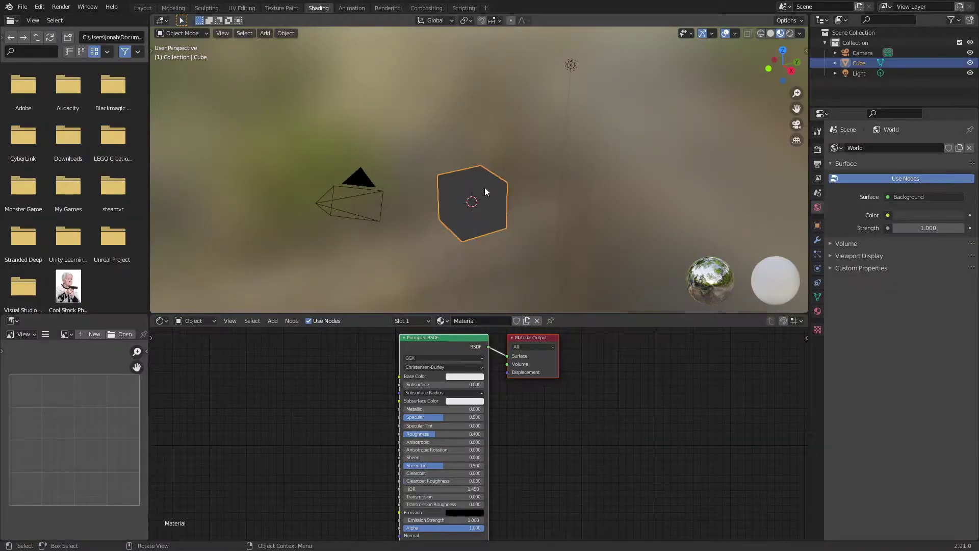
pyautogui.click(819, 155)
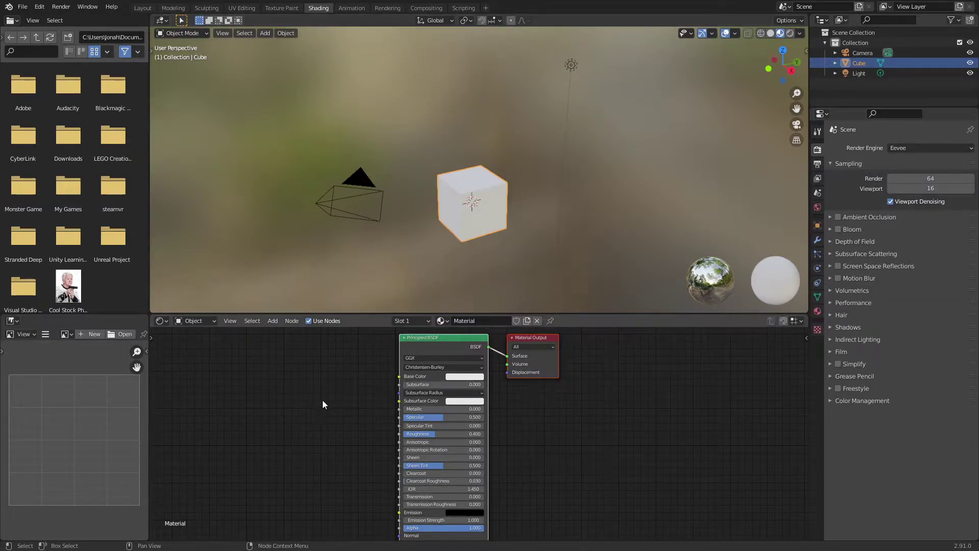
# Add a Noise Texture node to the cube's material, placed well before the Principled BSDF node
pyautogui.moveTo(345, 403); pyautogui.dragTo(464, 407, button='middle')
pyautogui.moveTo(360, 382); pyautogui.dragTo(449, 373, button='middle')
pyautogui.hotkey('shift', 'a')
pyautogui.click(421, 375)
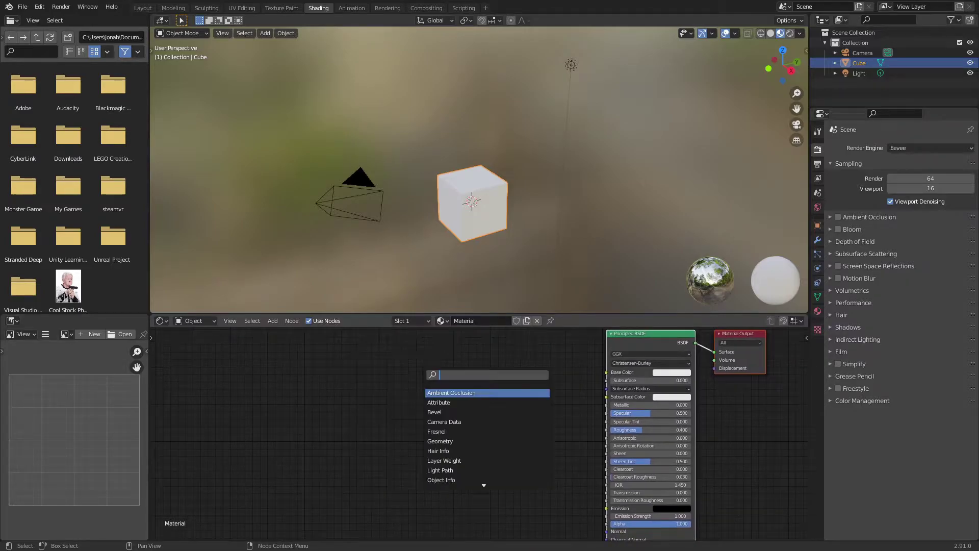
pyautogui.write('noi')
pyautogui.click(443, 392)
pyautogui.click(390, 392)
# Add a Bump node between the Noise Texture and Principled BSDF nodes
pyautogui.hotkey('shift', 'a')
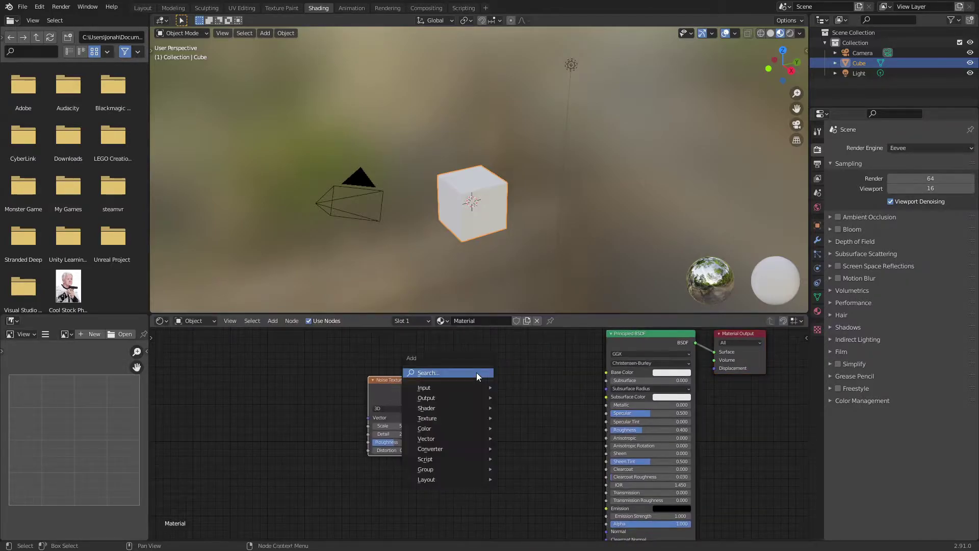
pyautogui.click(477, 375)
pyautogui.write('bump')
pyautogui.press('Return')
pyautogui.click(503, 419)
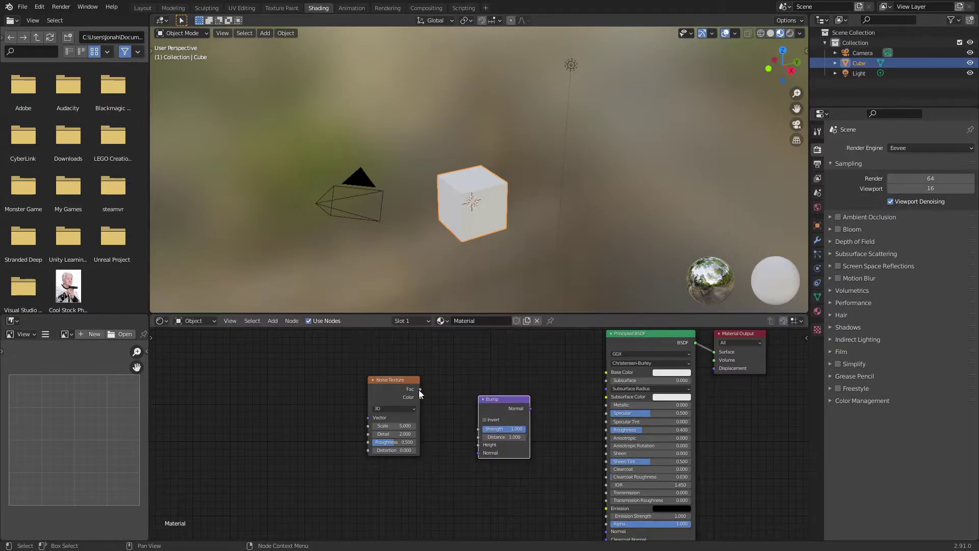
# Connect the Noise Texture's Fac output to the Bump Height input, and the Bump Normal output to the Principled BSDF's Normal input
pyautogui.moveTo(420, 390); pyautogui.dragTo(479, 445)
pyautogui.moveTo(441, 452); pyautogui.dragTo(385, 370, button='middle')
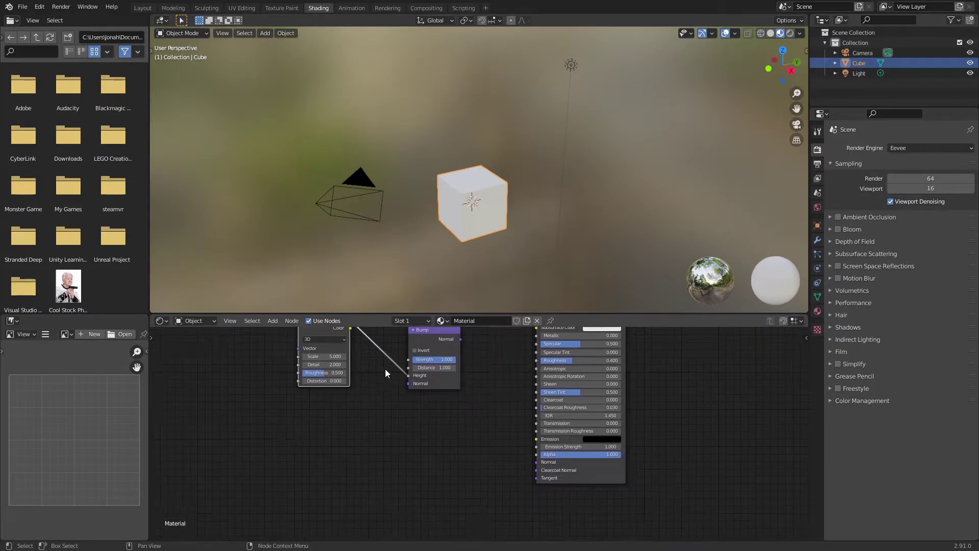
pyautogui.moveTo(460, 339); pyautogui.dragTo(535, 462)
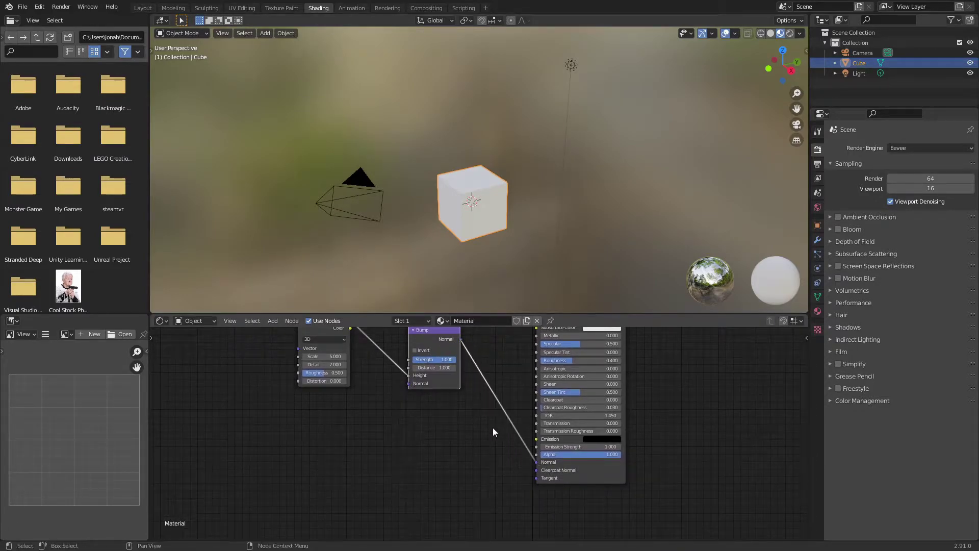
pyautogui.moveTo(504, 401); pyautogui.dragTo(484, 468, button='middle')
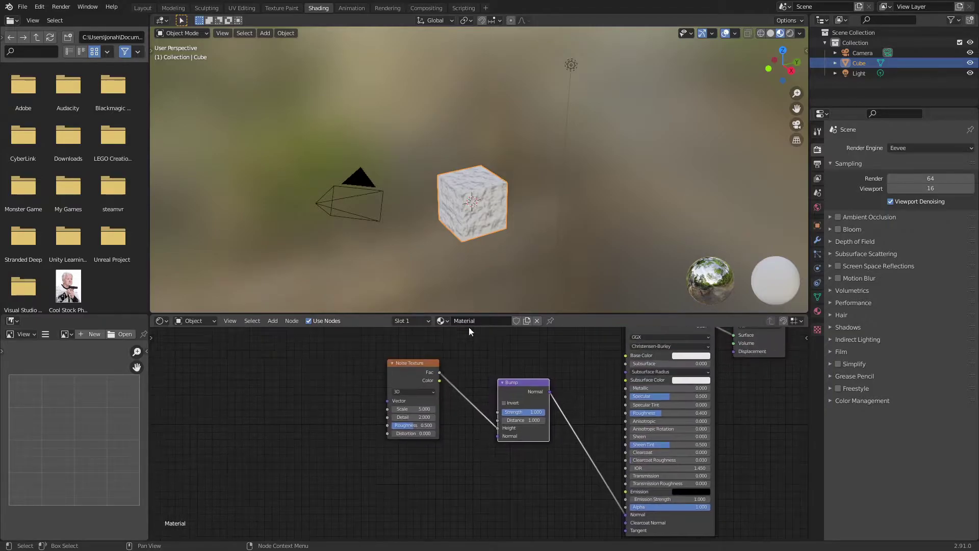
# Set the Noise Texture's Detail to 16 and the Bump node's Strength to 0.1
pyautogui.moveTo(475, 264); pyautogui.dragTo(442, 248, button='middle')
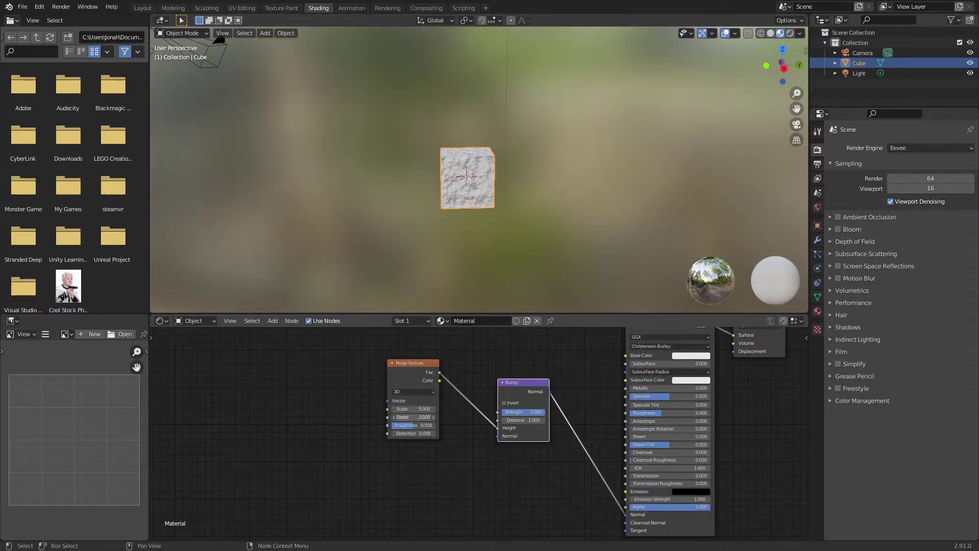
pyautogui.scroll(2, 513, 395)
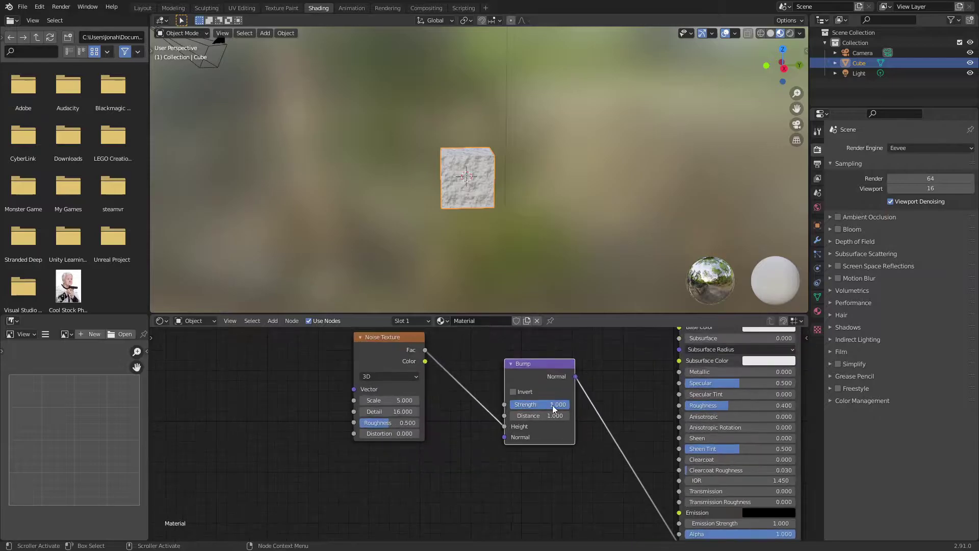
pyautogui.moveTo(552, 404); pyautogui.dragTo(510, 405)
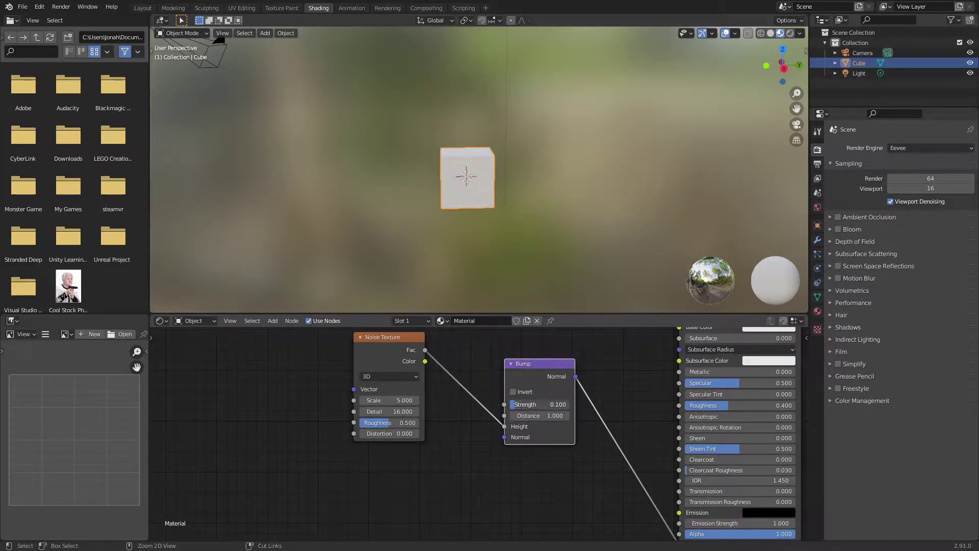
pyautogui.moveTo(575, 329); pyautogui.dragTo(367, 393, button='middle')
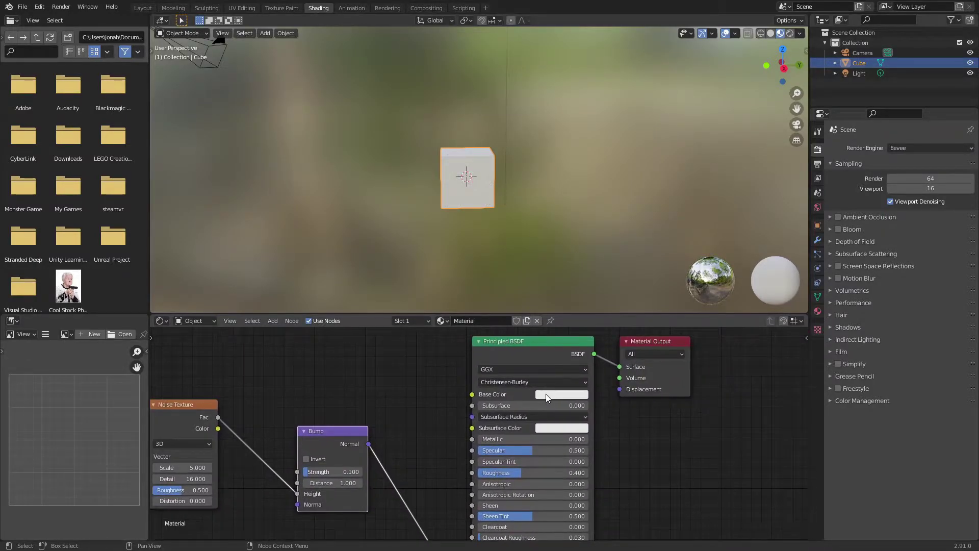
# Give the Principled BSDF a dark blue-grey base color and set its Metallic value to 1
pyautogui.click(546, 395)
pyautogui.moveTo(579, 370)
pyautogui.mouseDown()
pyautogui.moveTo(529, 370)
pyautogui.moveTo(579, 369)
pyautogui.mouseUp()
pyautogui.click(583, 280)
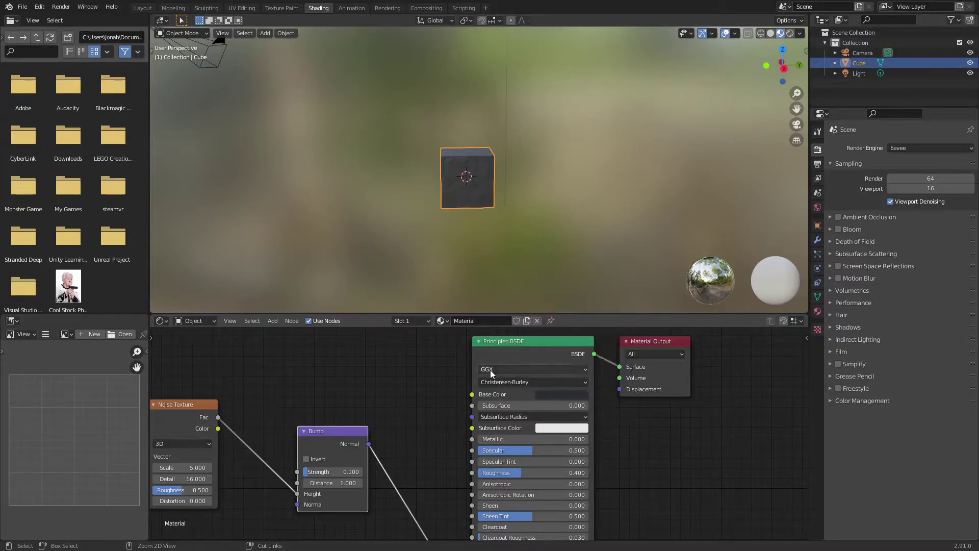
pyautogui.moveTo(500, 438); pyautogui.dragTo(544, 438)
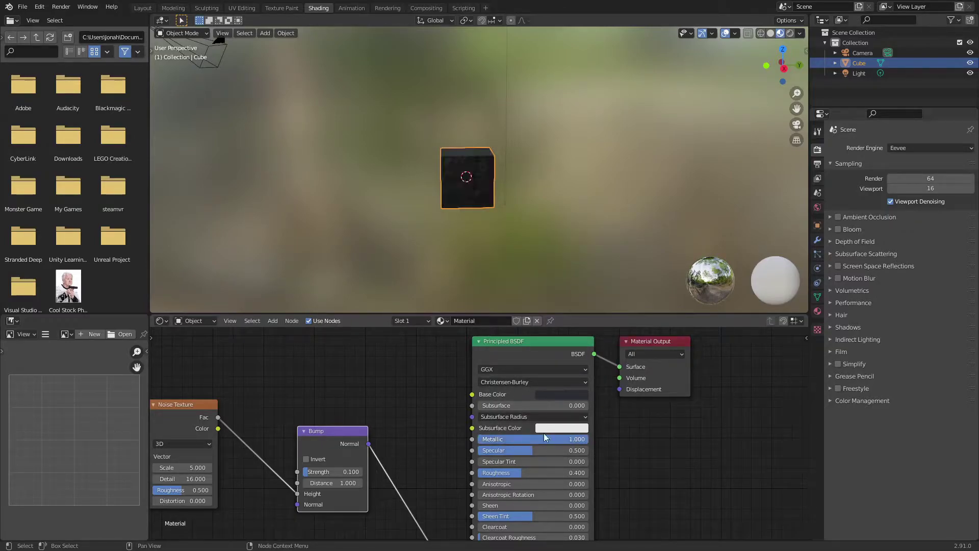
pyautogui.click(545, 396)
pyautogui.keyDown('ctrl'); pyautogui.moveTo(580, 370); pyautogui.dragTo(587, 371); pyautogui.keyUp('ctrl')
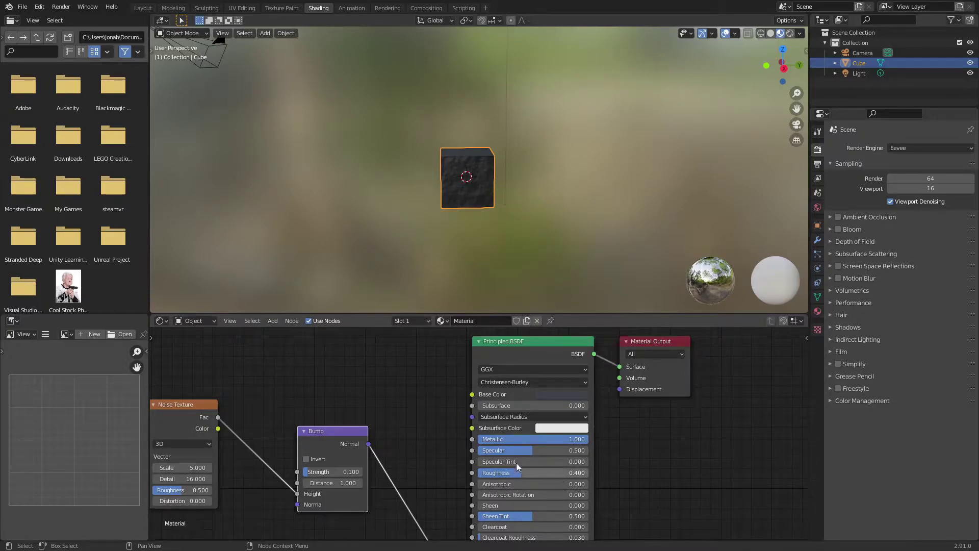
pyautogui.moveTo(490, 240); pyautogui.dragTo(389, 202, button='middle')
pyautogui.scroll(5, 506, 199)
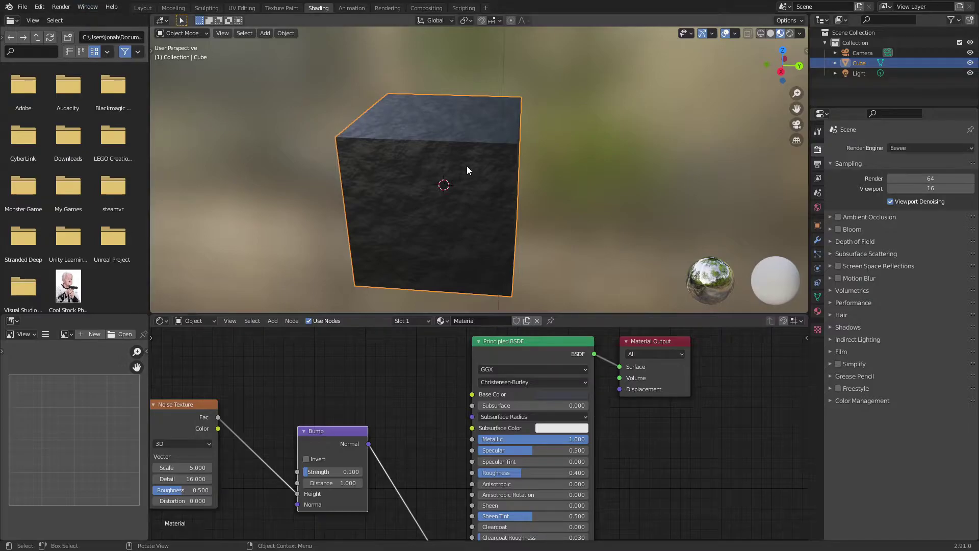
pyautogui.scroll(-5, 467, 169)
pyautogui.click(144, 8)
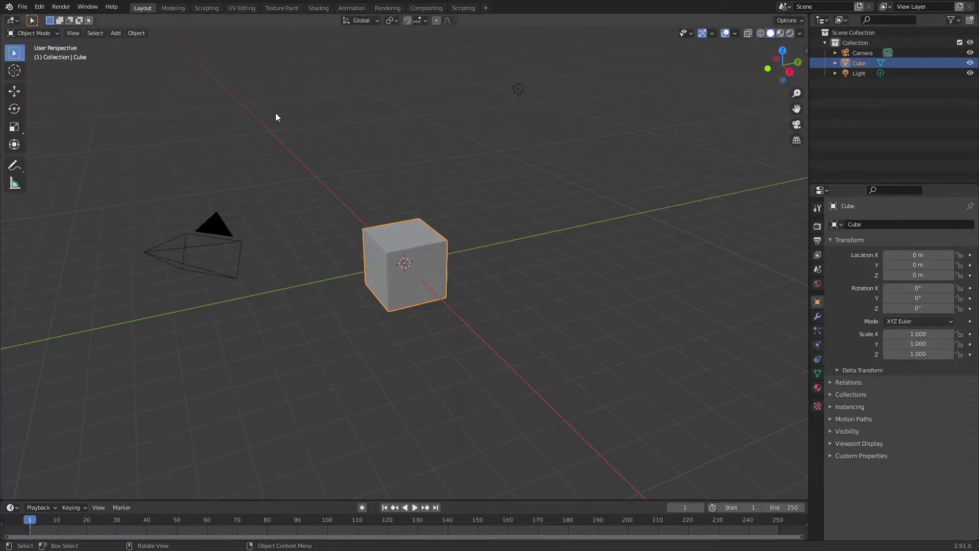
pyautogui.click(318, 8)
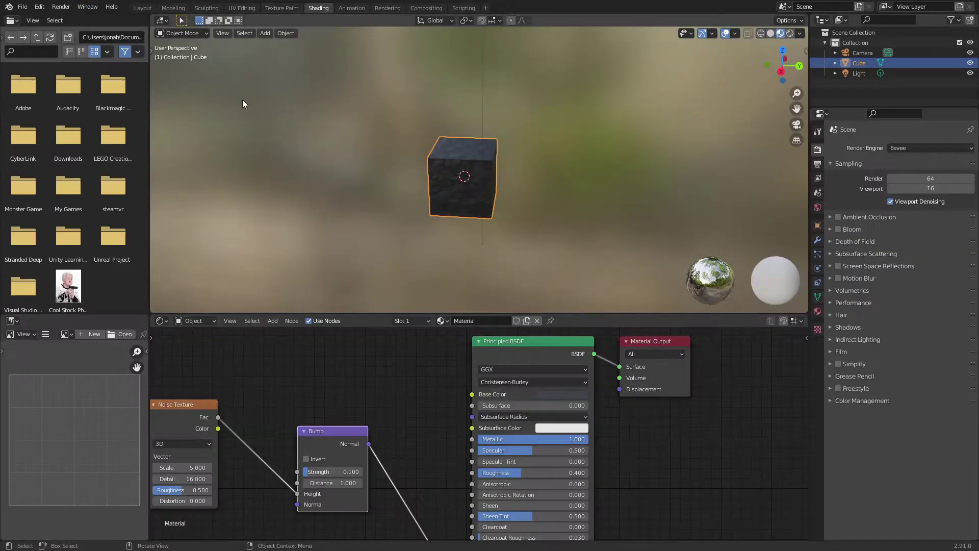
# Add a Wireframe modifier to the cube
pyautogui.click(818, 240)
pyautogui.click(841, 151)
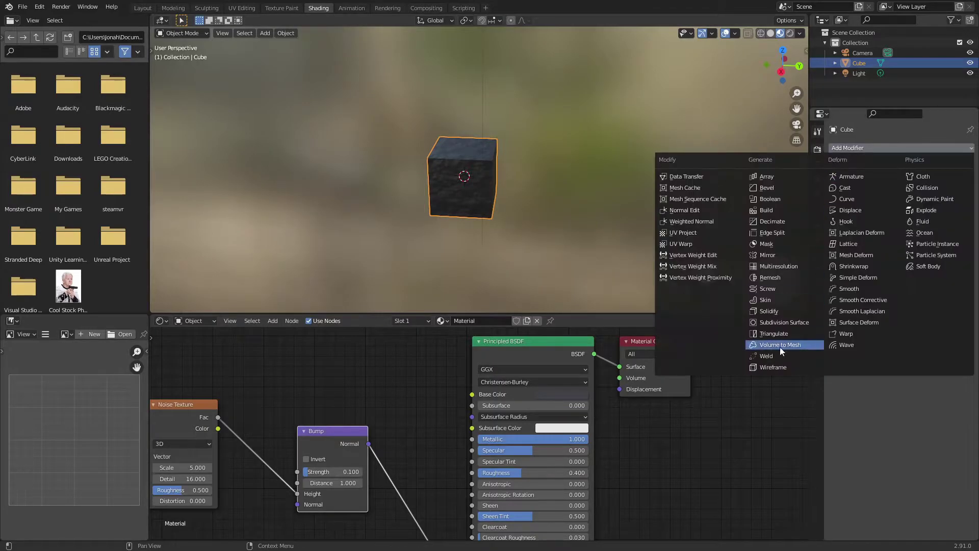
pyautogui.click(783, 367)
pyautogui.scroll(5, 571, 269)
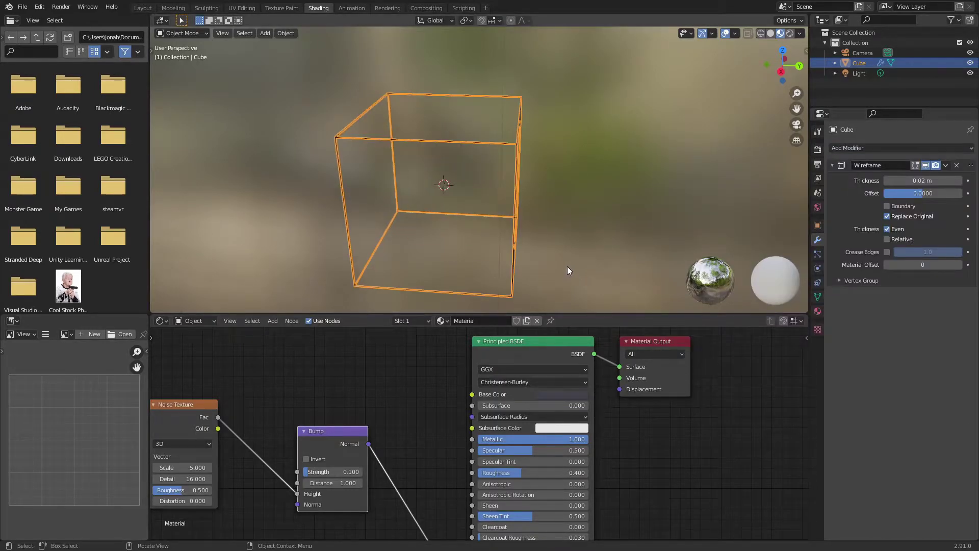
# Examine how the cube with the Wireframe modifier looks in Object Mode compared with Edit Mode, from several angles
pyautogui.moveTo(567, 266); pyautogui.dragTo(489, 126, button='middle')
pyautogui.click(487, 125)
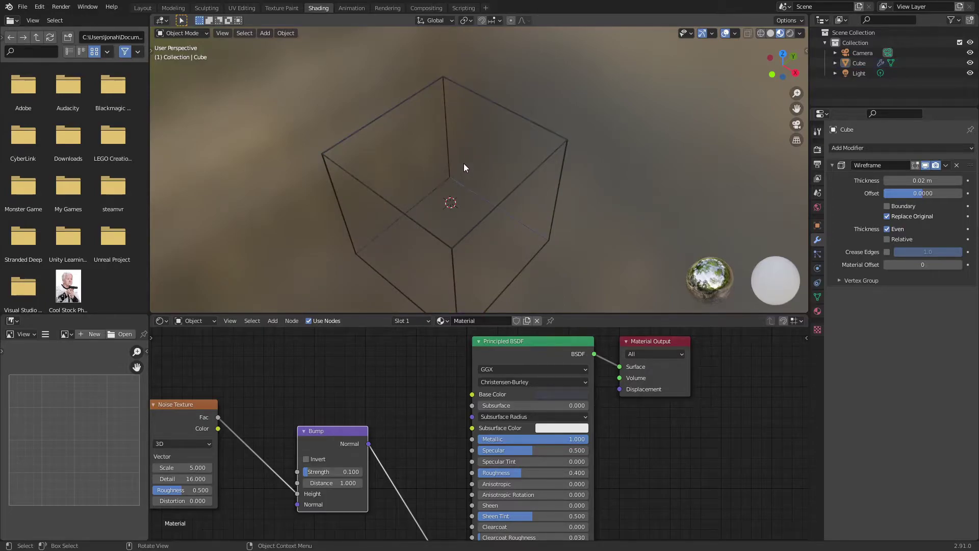
pyautogui.click(444, 134)
pyautogui.press('Tab')
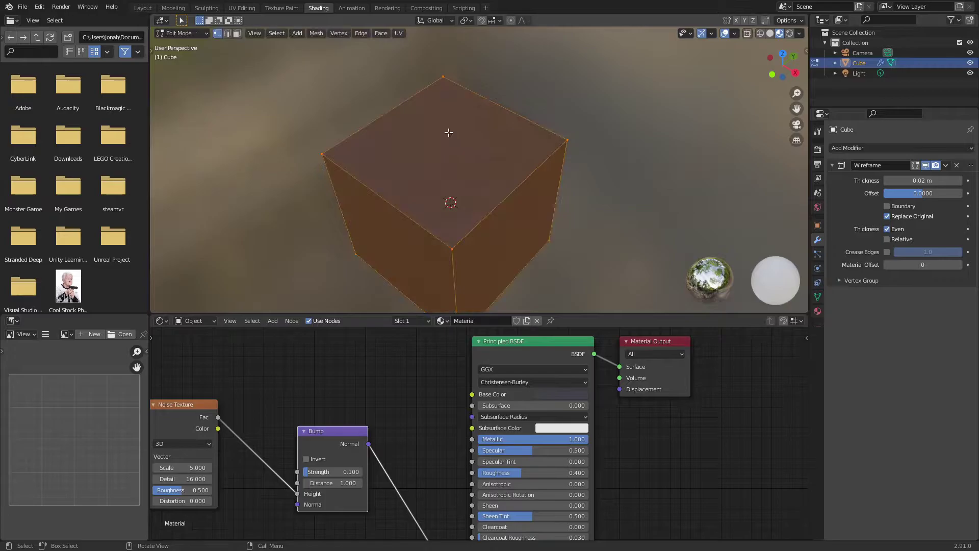
pyautogui.moveTo(422, 231); pyautogui.dragTo(373, 211, button='middle')
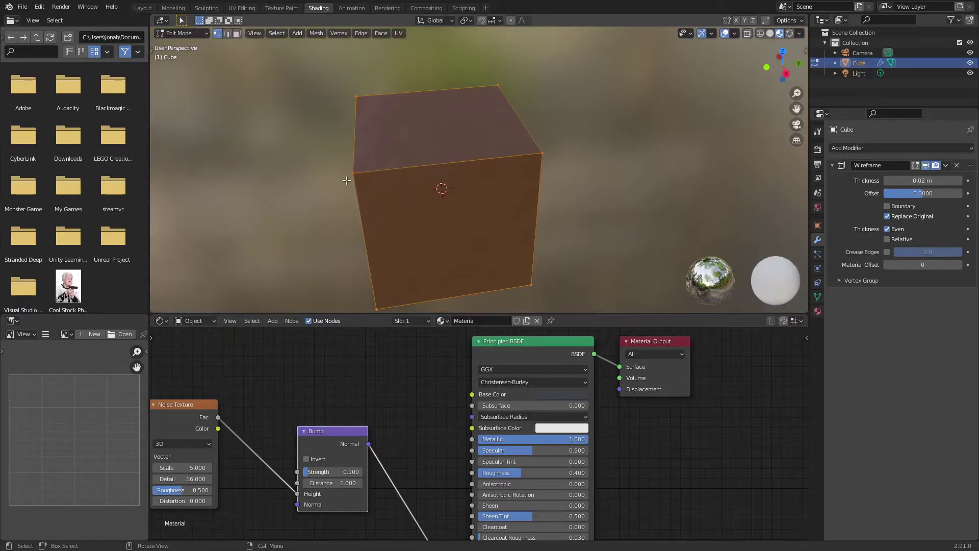
pyautogui.moveTo(346, 180); pyautogui.dragTo(365, 132, button='middle')
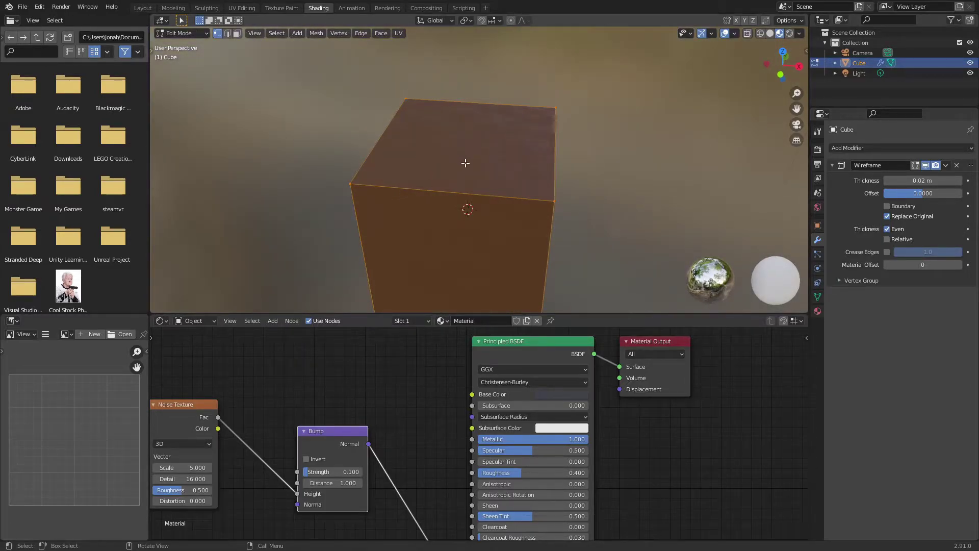
pyautogui.press('Tab')
pyautogui.moveTo(478, 167); pyautogui.dragTo(500, 169, button='middle')
pyautogui.click(480, 179)
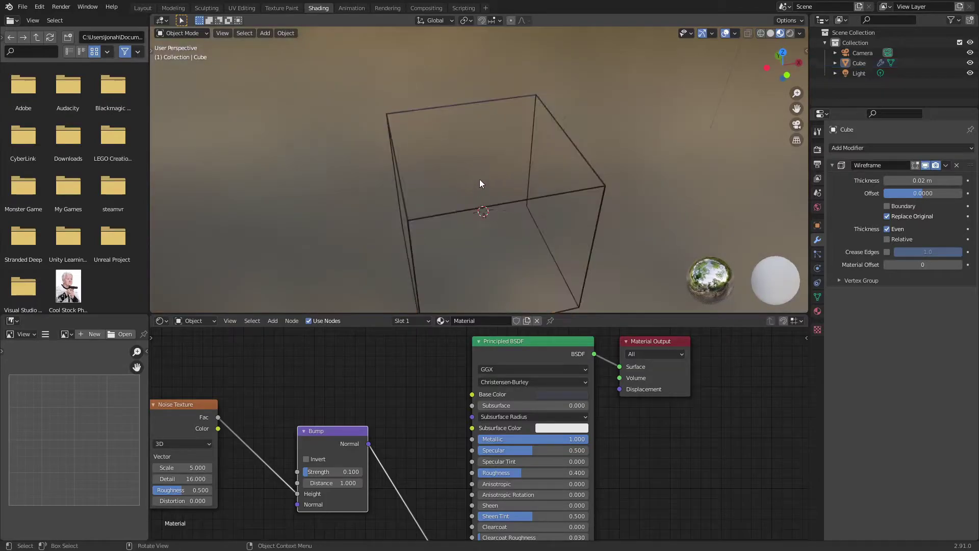
pyautogui.moveTo(641, 211); pyautogui.dragTo(543, 222, button='middle')
pyautogui.moveTo(442, 142); pyautogui.dragTo(457, 228, button='middle')
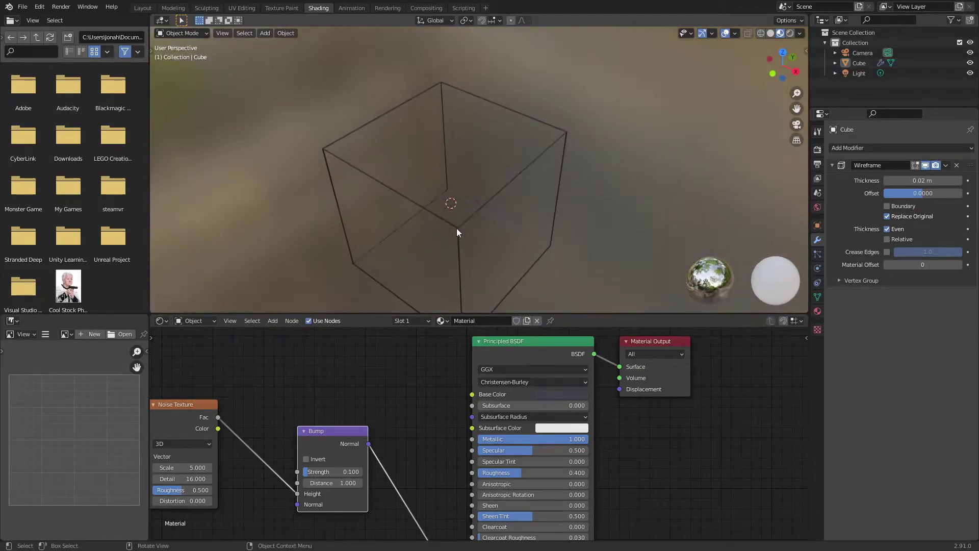
# Enter Edit Mode on the cube and enable the Wireframe modifier's display in Edit Mode
pyautogui.scroll(4, 457, 228)
pyautogui.moveTo(571, 214); pyautogui.dragTo(423, 207, button='middle')
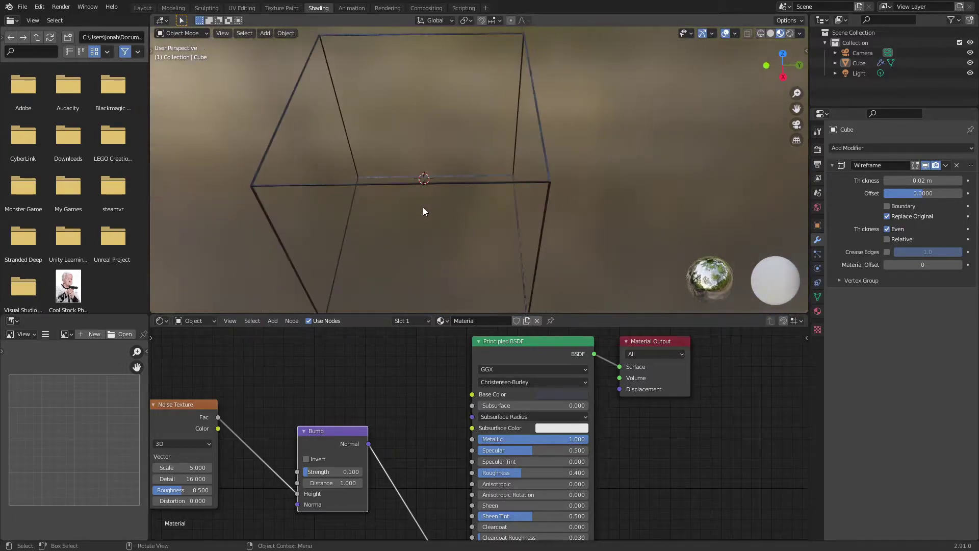
pyautogui.press('Tab')
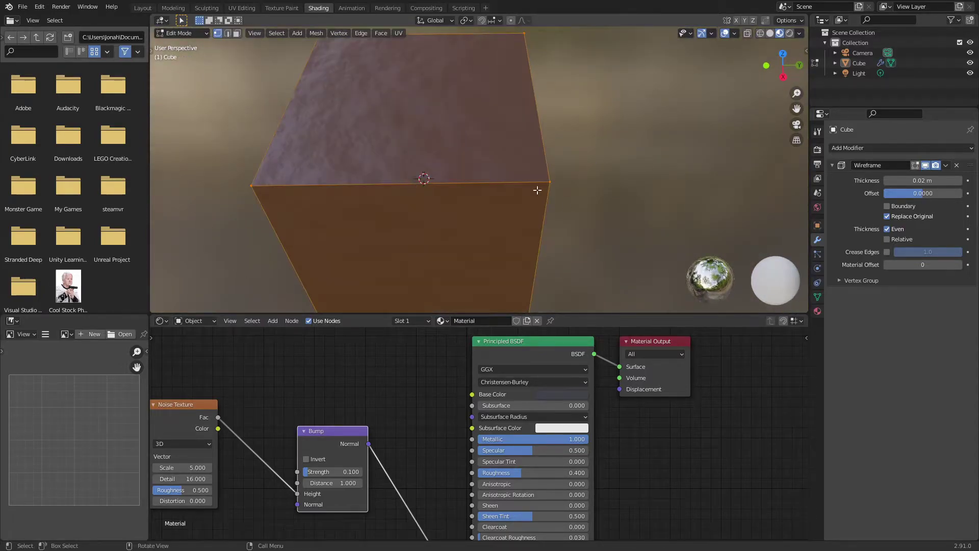
pyautogui.click(916, 168)
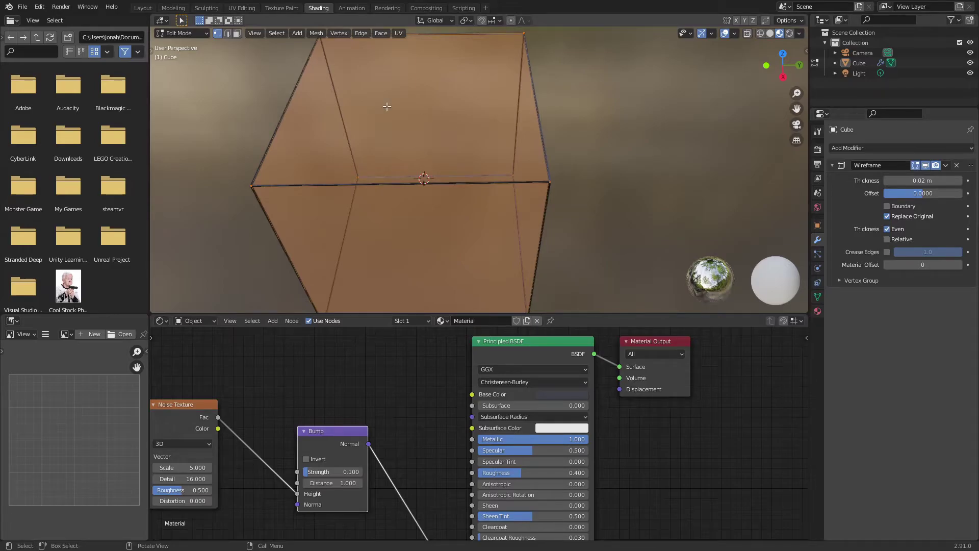
# Add one centered loop cut around the cube
pyautogui.scroll(-5, 387, 151)
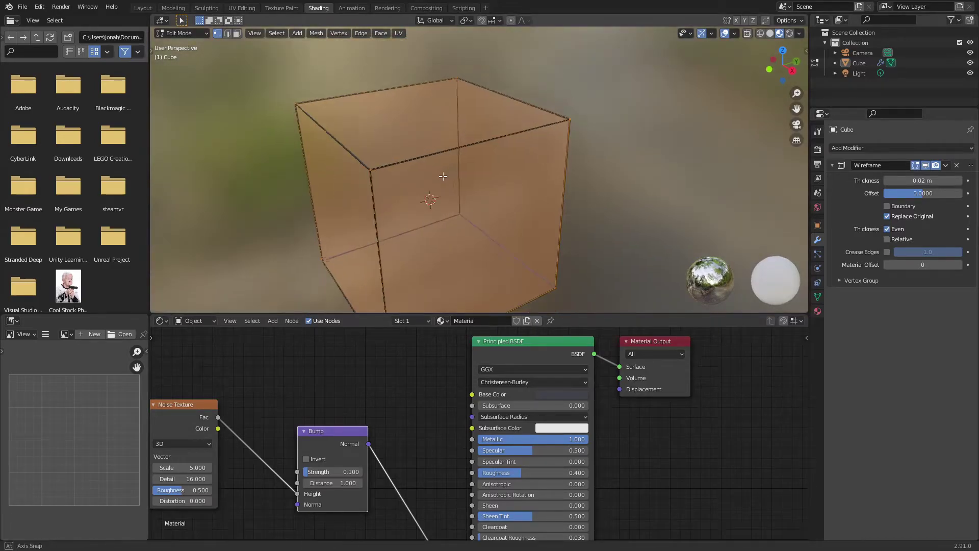
pyautogui.hotkey('ctrl', 'r')
pyautogui.click(429, 170)
pyautogui.rightClick(429, 169)
pyautogui.moveTo(429, 169); pyautogui.dragTo(490, 172, button='middle')
pyautogui.scroll(5, 475, 181)
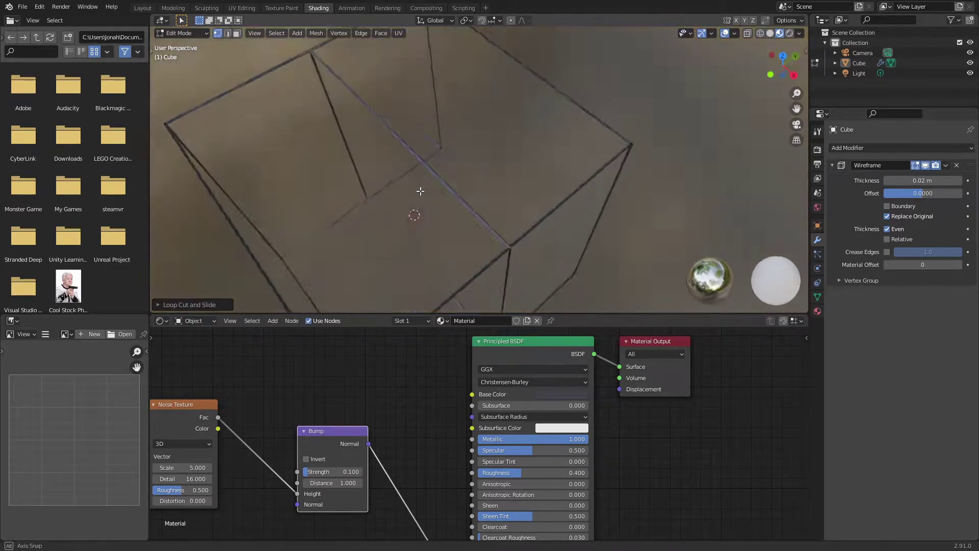
# Add centered loop cuts in the cube's other two directions, dividing every face into four, and return to Object Mode
pyautogui.moveTo(392, 192); pyautogui.dragTo(444, 179, button='middle')
pyautogui.scroll(-3, 444, 179)
pyautogui.hotkey('ctrl', 'r')
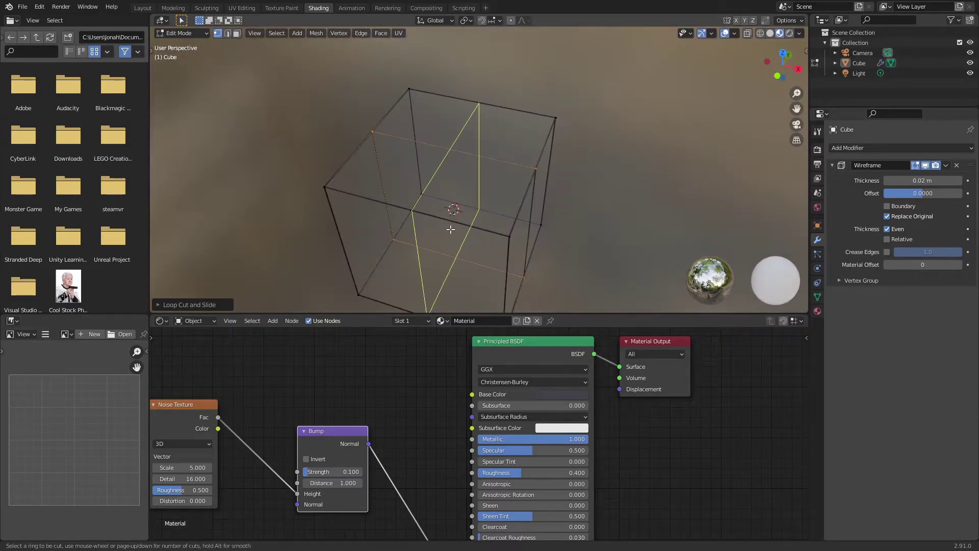
pyautogui.click(452, 227)
pyautogui.rightClick(452, 227)
pyautogui.moveTo(452, 228); pyautogui.dragTo(350, 158, button='middle')
pyautogui.hotkey('ctrl', 'r')
pyautogui.click(350, 159)
pyautogui.rightClick(350, 158)
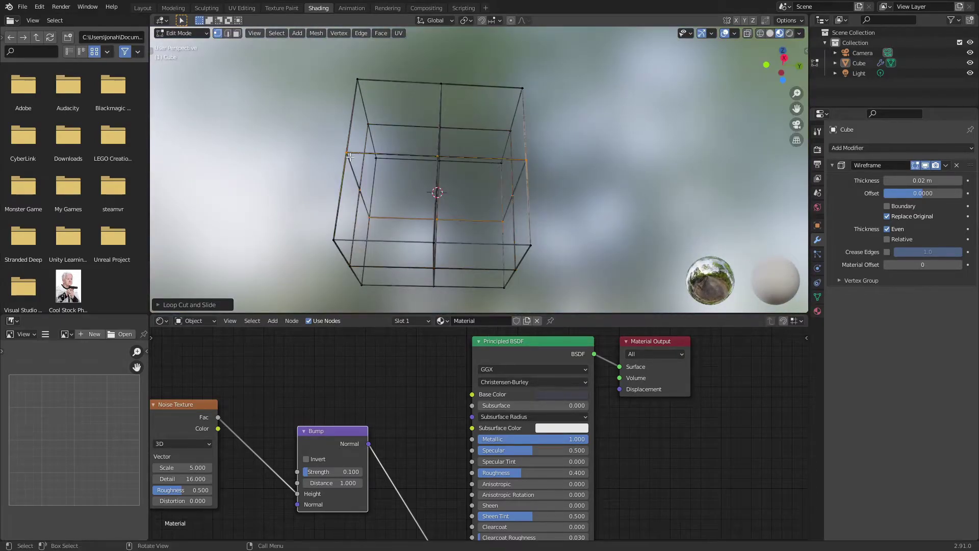
pyautogui.moveTo(299, 196); pyautogui.dragTo(442, 287, button='middle')
pyautogui.press('Tab')
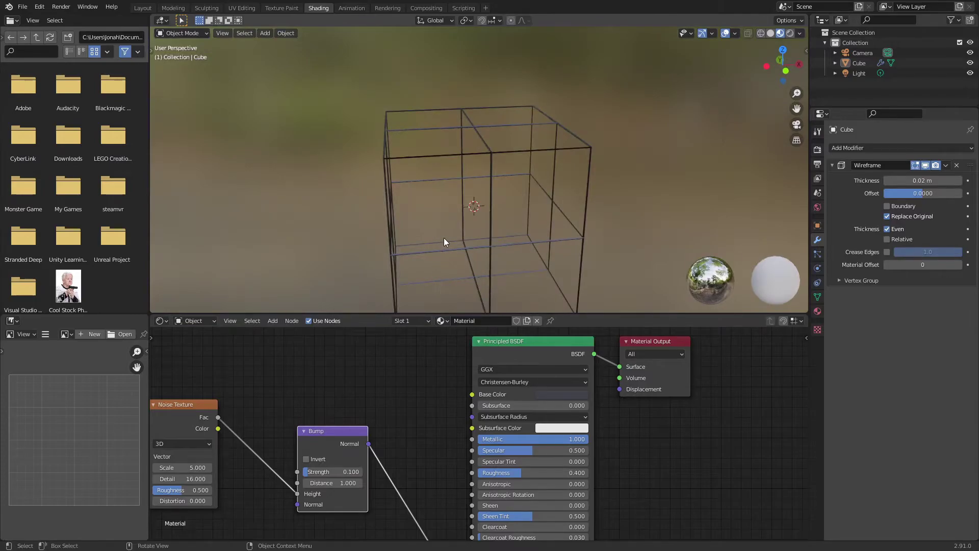
# Subdivide the cube's entire mesh three times into a dense grid and return to Object Mode
pyautogui.press('Tab')
pyautogui.press('a')
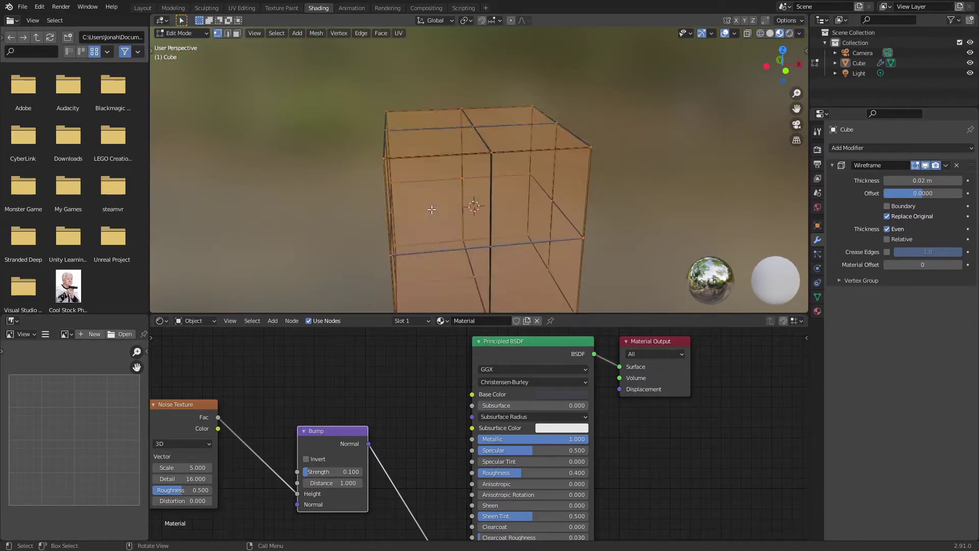
pyautogui.hotkey('shift', 'r')
pyautogui.hotkey('shift', 'r')
pyautogui.hotkey('shift', 'r')
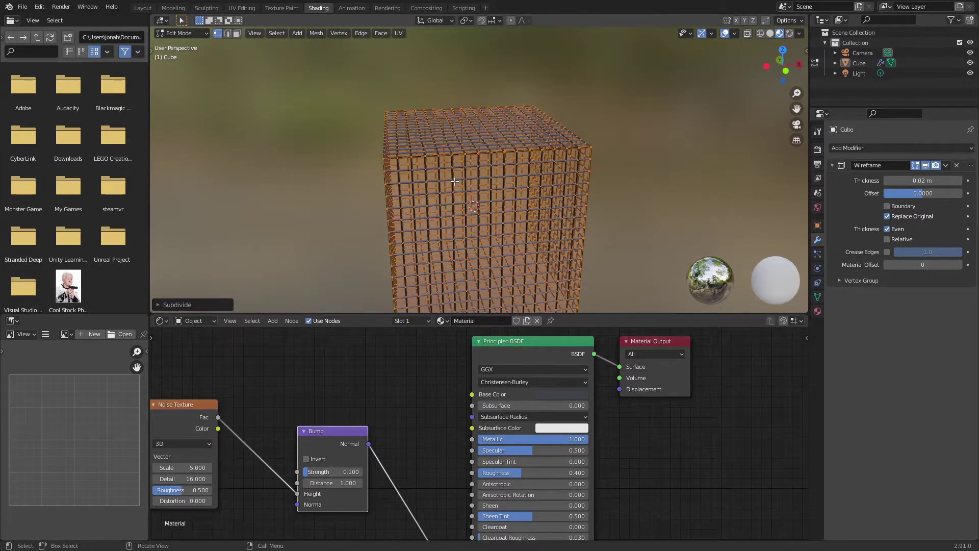
pyautogui.press('Tab')
pyautogui.moveTo(450, 184); pyautogui.dragTo(285, 164, button='middle')
pyautogui.scroll(-4, 419, 164)
pyautogui.scroll(5, 420, 165)
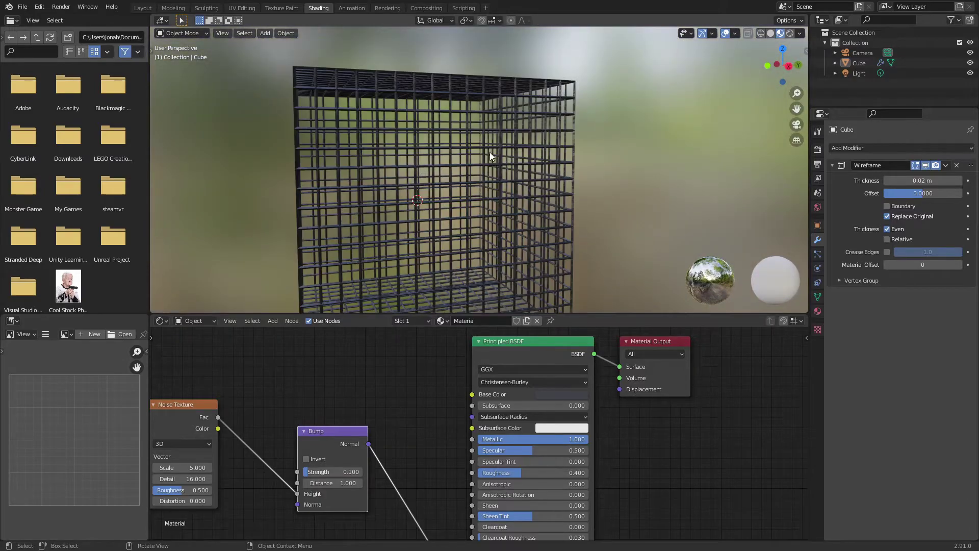
pyautogui.moveTo(490, 152); pyautogui.dragTo(474, 183, button='middle')
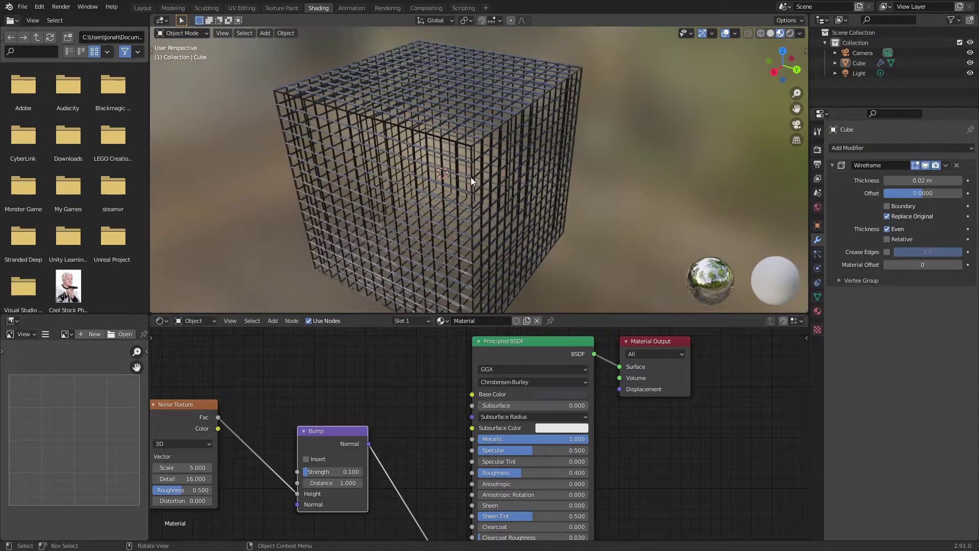
# Add a Bevel modifier to the cube with its default settings and inspect the wire bars up close
pyautogui.click(849, 147)
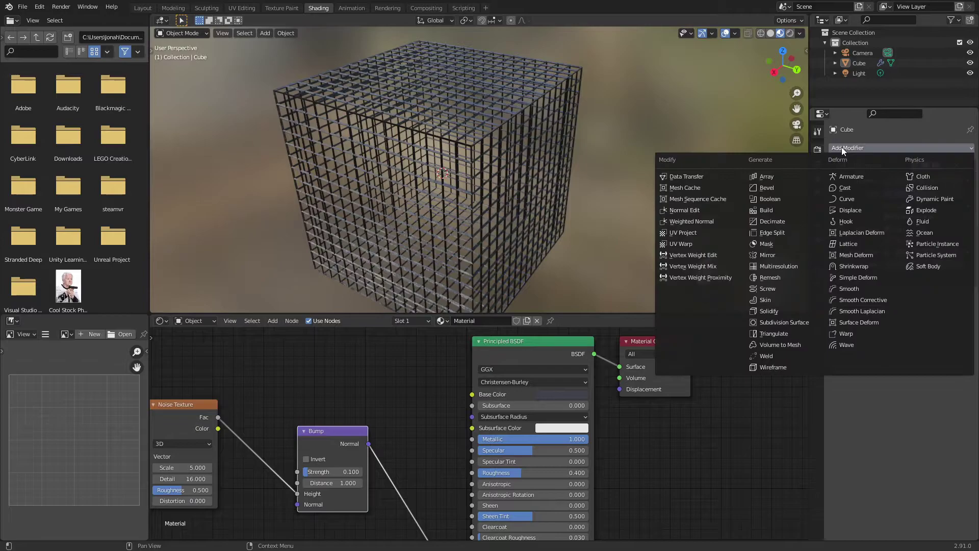
pyautogui.click(804, 187)
pyautogui.scroll(6, 526, 197)
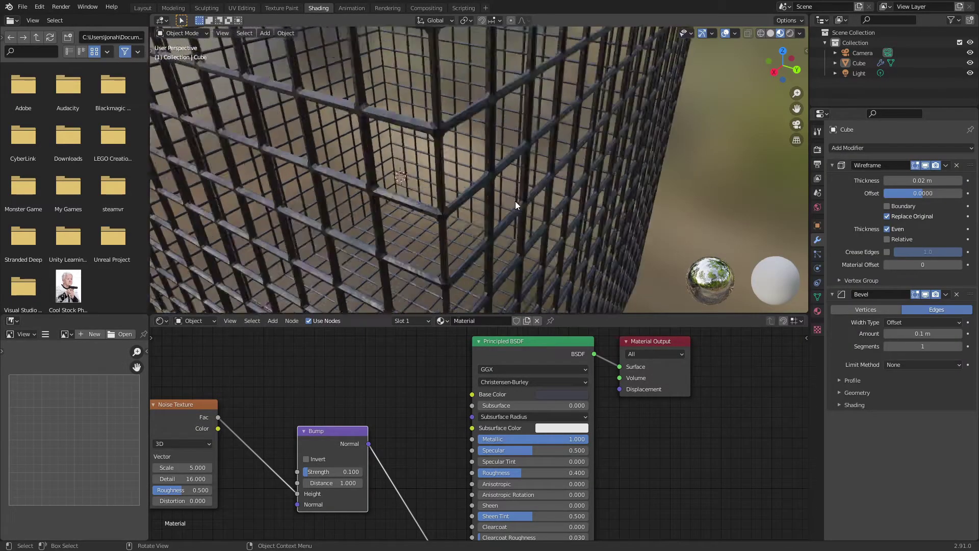
pyautogui.click(424, 246)
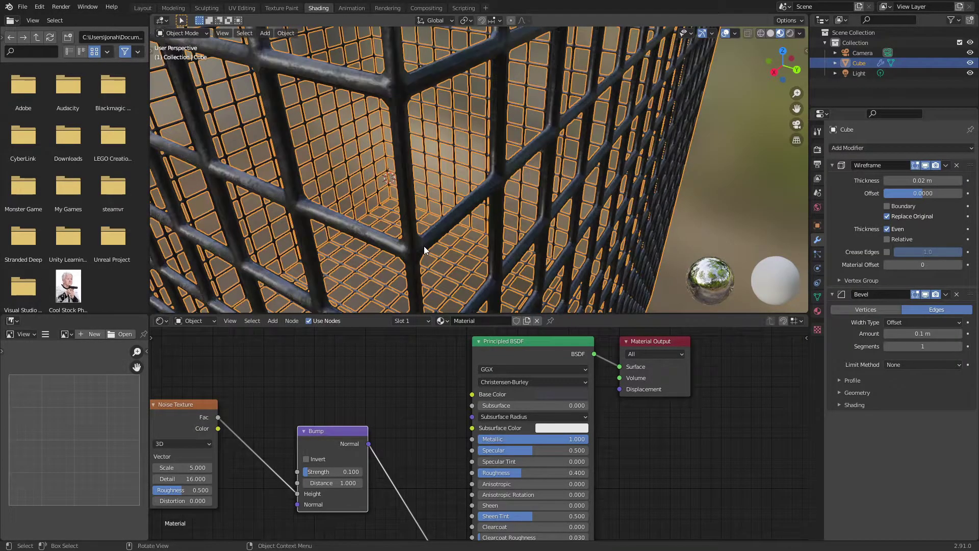
pyautogui.hotkey('alt', 'a')
pyautogui.scroll(-8, 435, 252)
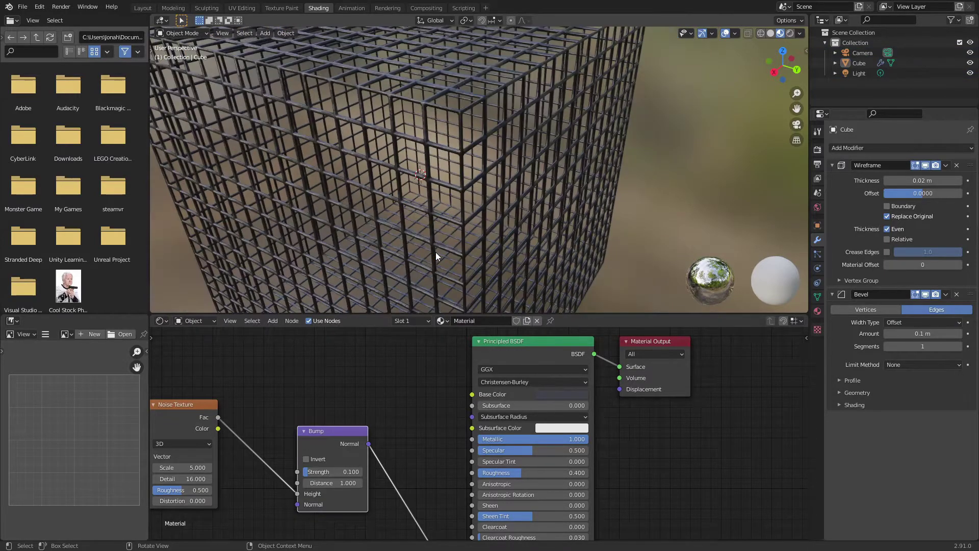
pyautogui.moveTo(435, 251); pyautogui.dragTo(236, 80, button='middle')
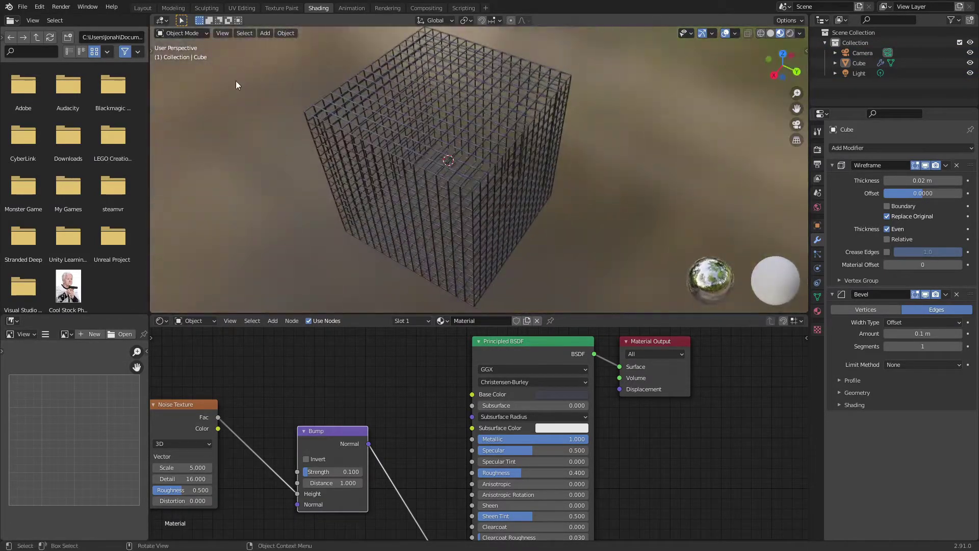
# Add a UV sphere and move it along the Y axis until it stands clear beside the cube
pyautogui.moveTo(388, 178); pyautogui.dragTo(442, 158, button='middle')
pyautogui.scroll(-2, 441, 158)
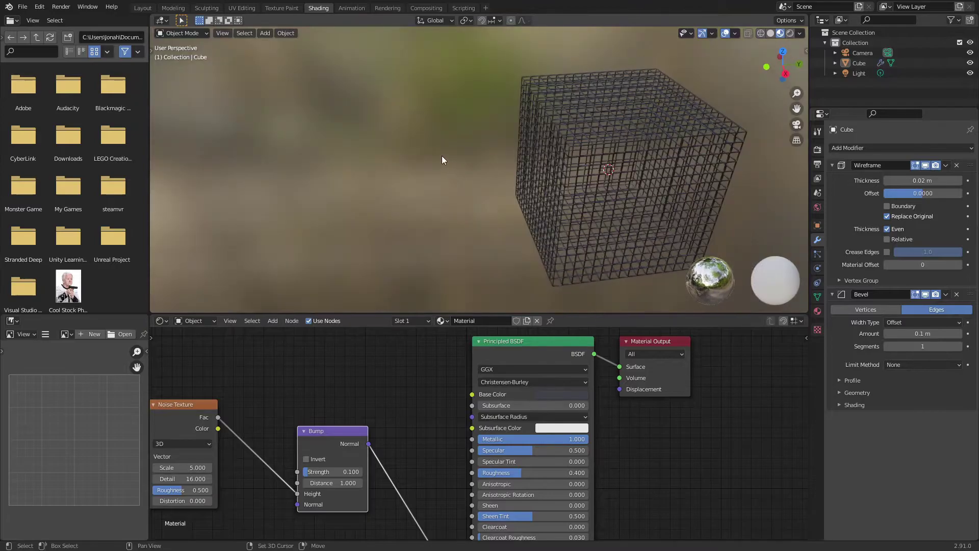
pyautogui.hotkey('shift', 'a')
pyautogui.moveTo(441, 156)
pyautogui.click(493, 186)
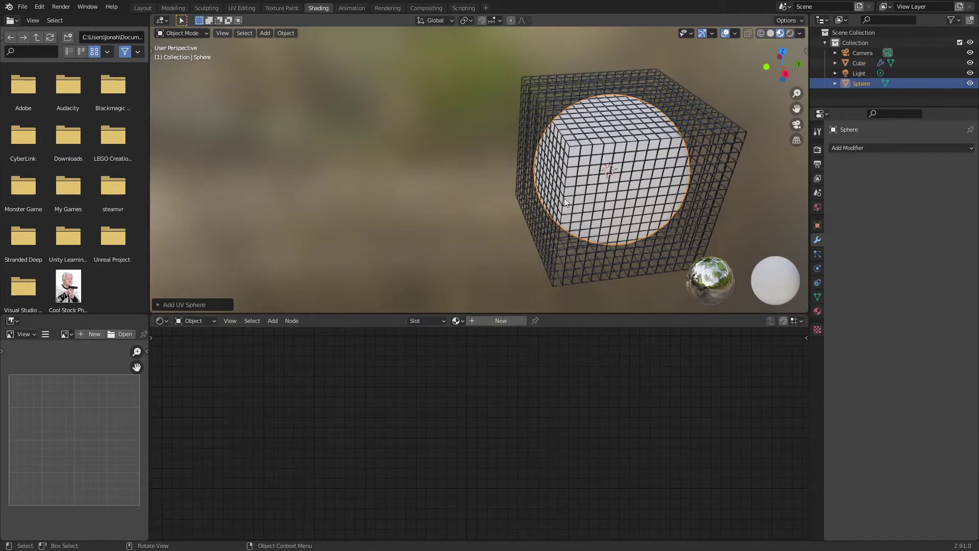
pyautogui.press('g')
pyautogui.press('y')
pyautogui.click(329, 209)
# Apply smooth shading to the sphere
pyautogui.moveTo(328, 209); pyautogui.dragTo(439, 196, button='middle')
pyautogui.scroll(2, 442, 217)
pyautogui.rightClick(463, 235)
pyautogui.click(463, 234)
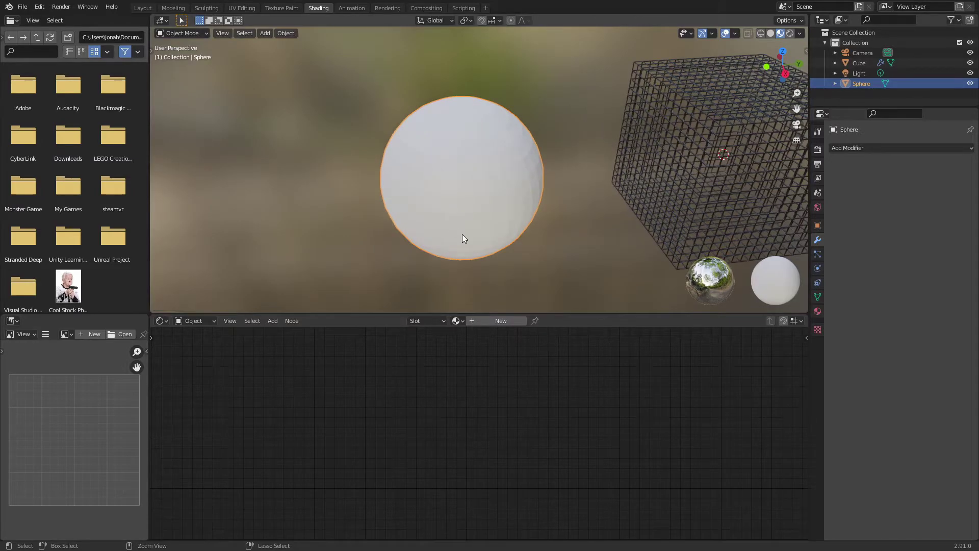
# Add Wireframe and Bevel modifiers to the sphere and assign it the cube's existing material, Material
pyautogui.click(864, 150)
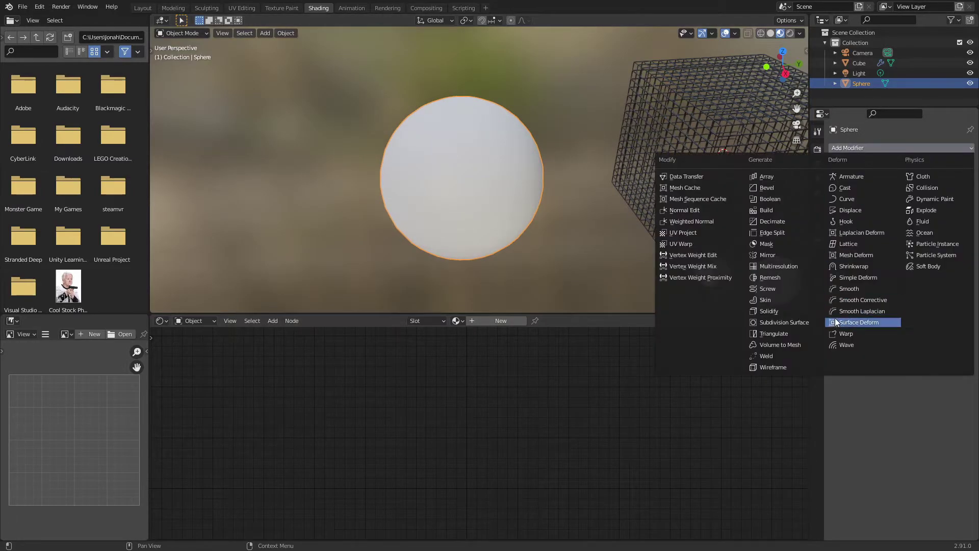
pyautogui.click(783, 362)
pyautogui.click(896, 149)
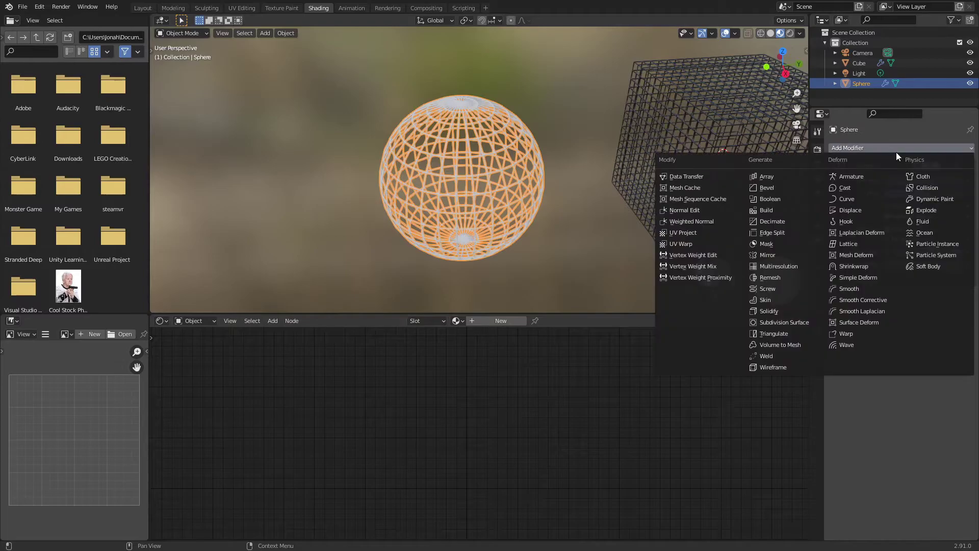
pyautogui.click(759, 188)
pyautogui.click(458, 320)
pyautogui.click(478, 339)
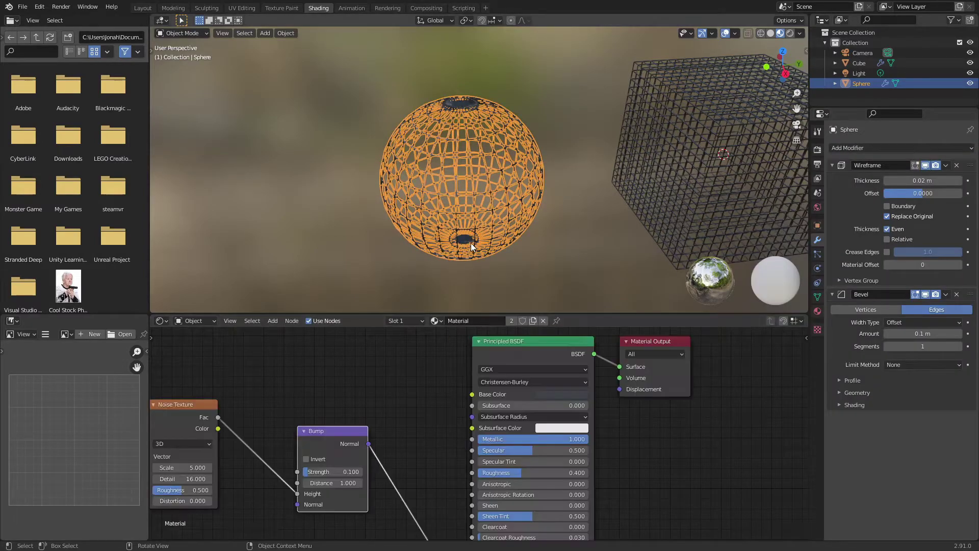
pyautogui.scroll(2, 559, 248)
pyautogui.press('a')
pyautogui.press('a')
# Add a cylinder and move it clear of the cube on the side opposite the sphere
pyautogui.moveTo(560, 247); pyautogui.dragTo(459, 194, button='middle')
pyautogui.scroll(-3, 343, 171)
pyautogui.hotkey('shift', 'a')
pyautogui.moveTo(348, 157)
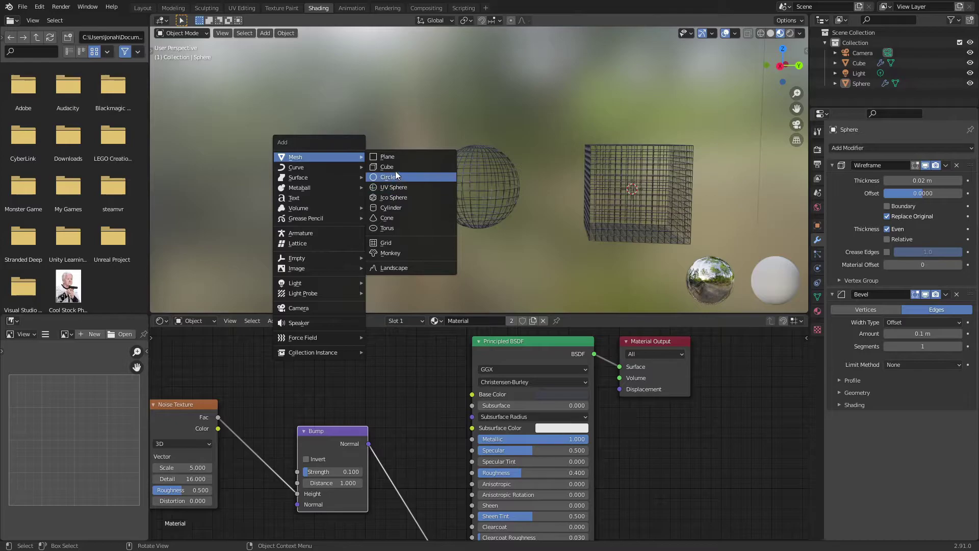
pyautogui.click(396, 207)
pyautogui.keyDown('shift'); pyautogui.moveTo(607, 237); pyautogui.dragTo(340, 215, button='middle'); pyautogui.keyUp('shift')
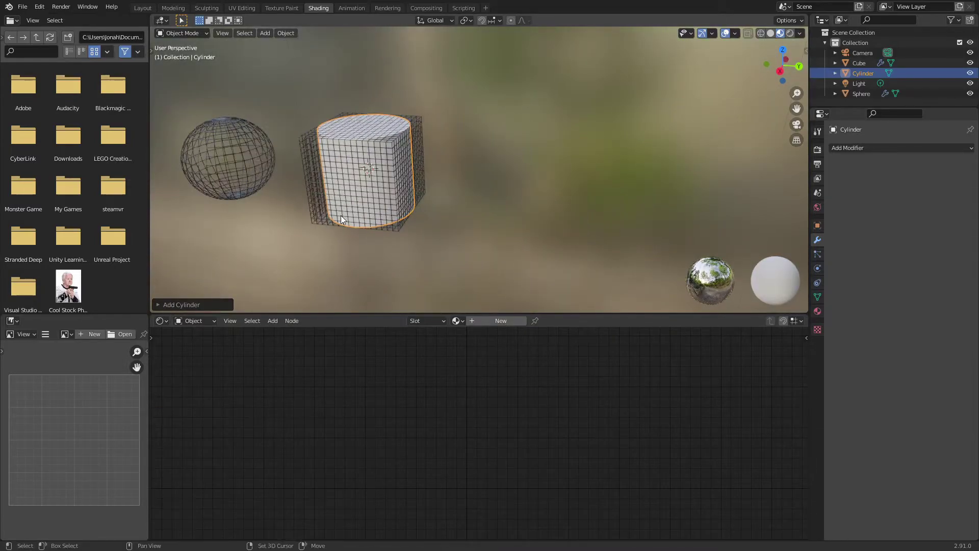
pyautogui.press('g')
pyautogui.press('x')
pyautogui.click(501, 227)
# Add a Wireframe modifier to the cylinder and inspect its open caps
pyautogui.click(855, 147)
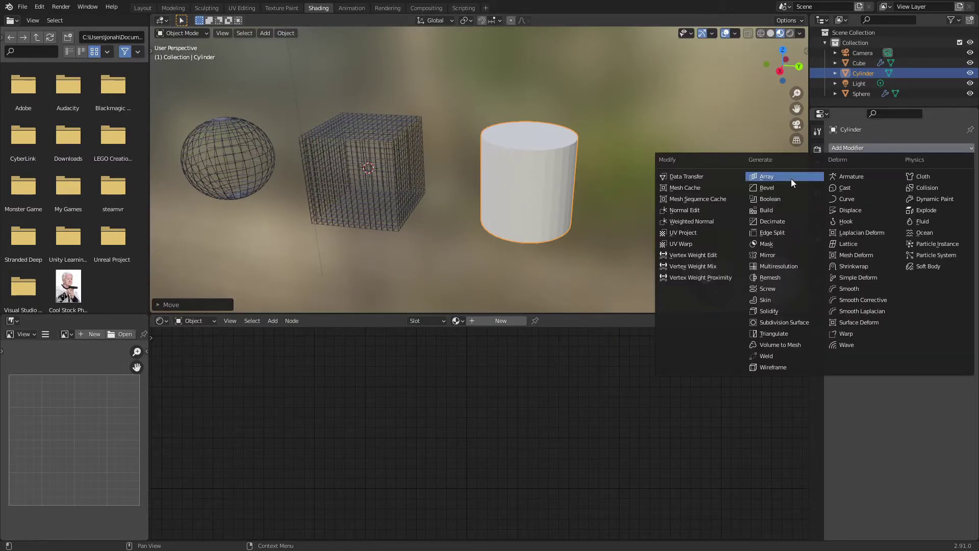
pyautogui.click(776, 365)
pyautogui.moveTo(604, 196); pyautogui.dragTo(564, 211, button='middle')
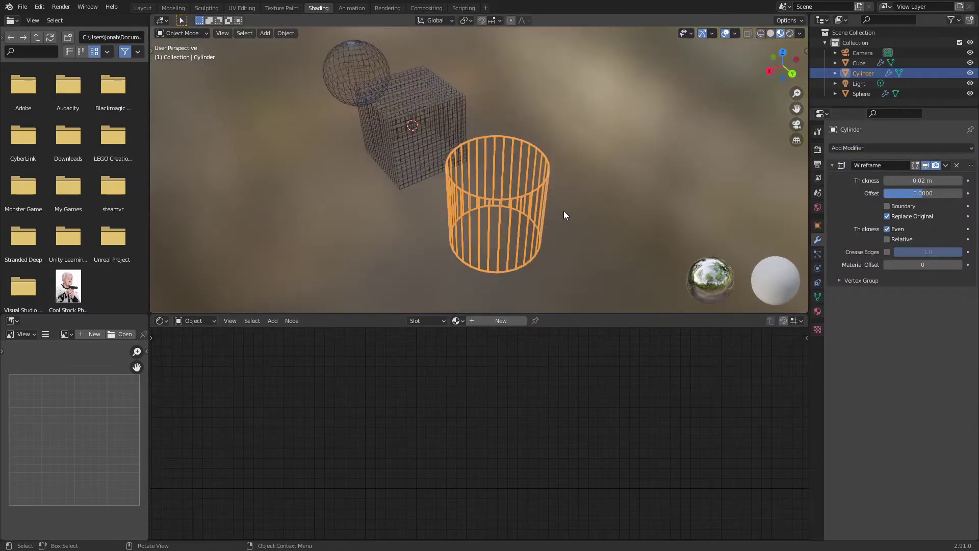
pyautogui.click(582, 230)
pyautogui.moveTo(597, 246)
pyautogui.mouseDown(button='middle')
pyautogui.moveTo(622, 218)
pyautogui.moveTo(643, 241)
pyautogui.moveTo(586, 200)
pyautogui.moveTo(602, 252)
pyautogui.mouseUp(button='middle')
pyautogui.scroll(3, 585, 198)
# Enter Edit Mode on the cylinder and select its top and bottom faces in face select mode
pyautogui.click(584, 143)
pyautogui.press('Tab')
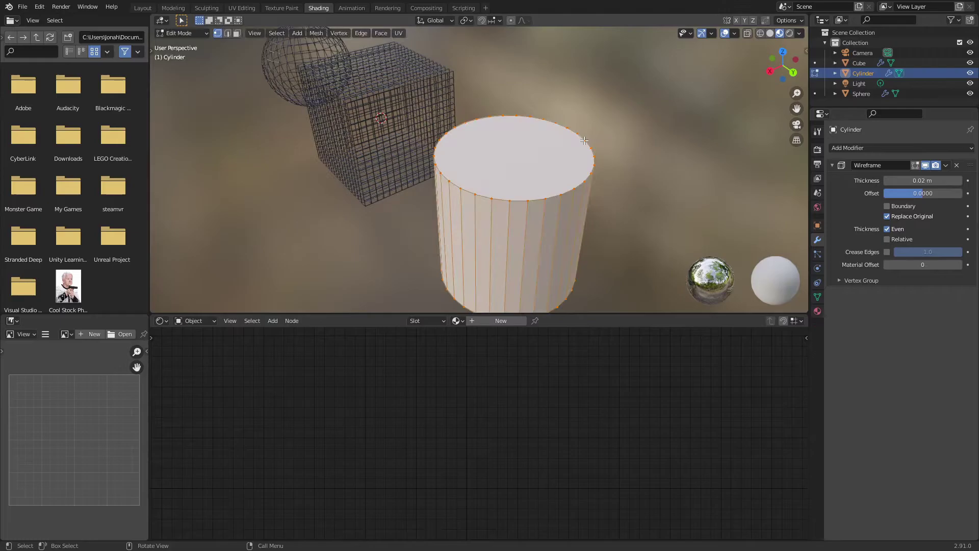
pyautogui.click(229, 34)
pyautogui.click(236, 33)
pyautogui.click(517, 169)
pyautogui.moveTo(517, 168); pyautogui.dragTo(520, 74, button='middle')
pyautogui.keyDown('shift'); pyautogui.click(522, 117); pyautogui.keyUp('shift')
pyautogui.moveTo(522, 118); pyautogui.dragTo(623, 175, button='middle')
# Extrude both cap faces in place and scale them inward, excluding the Z axis, down to small central discs
pyautogui.press('e')
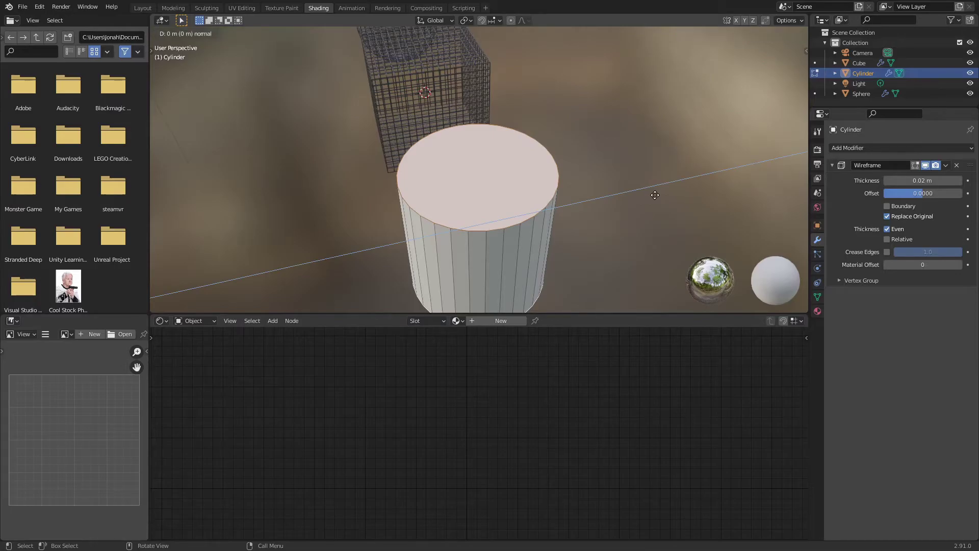
pyautogui.click(654, 195)
pyautogui.press('s')
pyautogui.hotkey('shift', 'z')
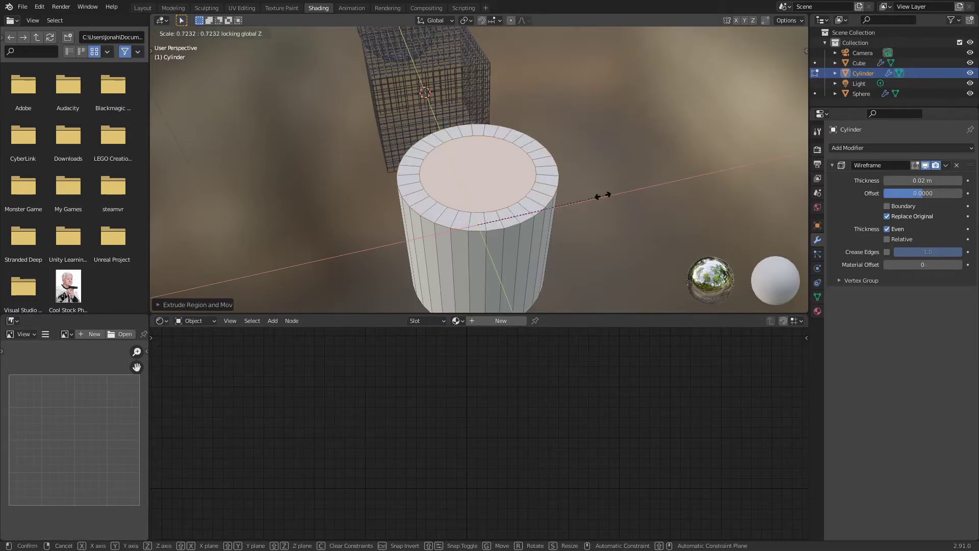
pyautogui.click(476, 208)
# Add several evenly spaced concentric loop cuts across one of the cylinder's caps
pyautogui.hotkey('ctrl', 'r')
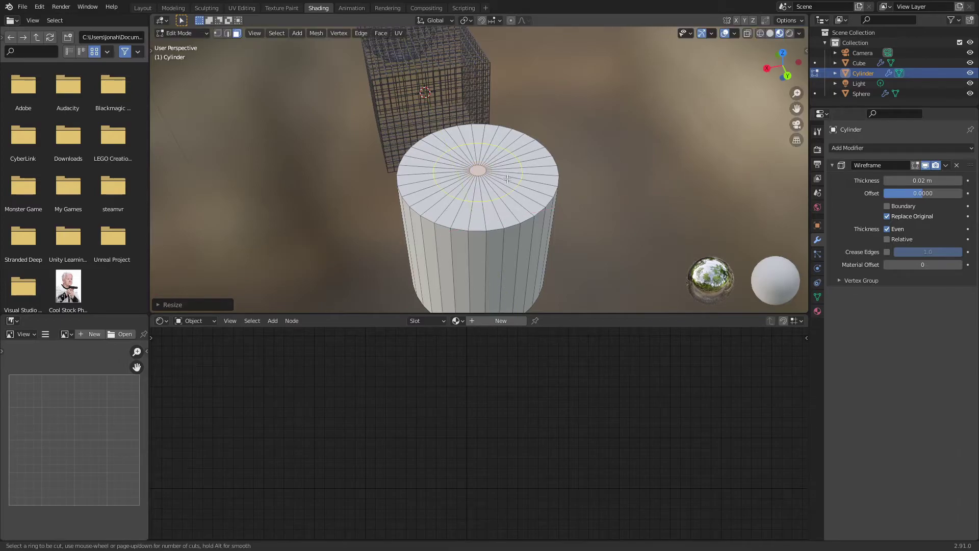
pyautogui.scroll(4, 507, 178)
pyautogui.click(507, 178)
pyautogui.rightClick(506, 178)
# Add matching concentric loop cuts across the cylinder's other cap and return to Object Mode with the cylinder selected
pyautogui.moveTo(505, 179); pyautogui.dragTo(594, 153, button='middle')
pyautogui.hotkey('ctrl', 'r')
pyautogui.scroll(4, 495, 100)
pyautogui.click(496, 99)
pyautogui.rightClick(496, 99)
pyautogui.press('Tab')
pyautogui.click(505, 192)
pyautogui.click(594, 153)
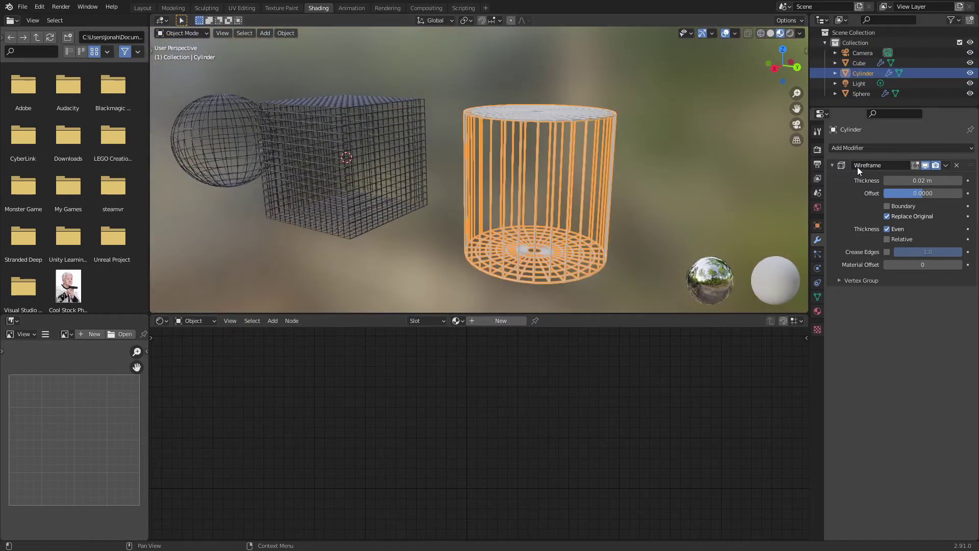
# Add a Bevel modifier to the cylinder and assign it the existing material, Material
pyautogui.click(858, 148)
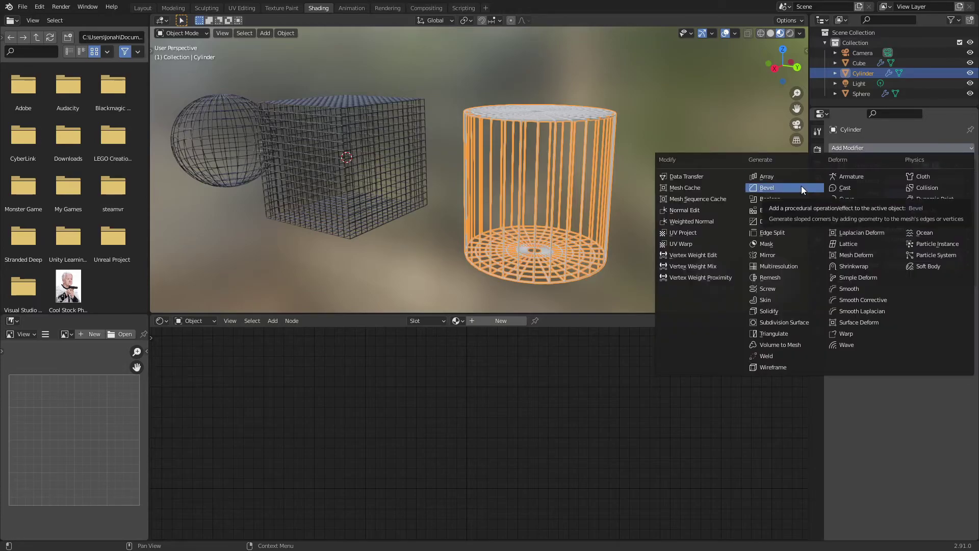
pyautogui.click(802, 186)
pyautogui.click(482, 324)
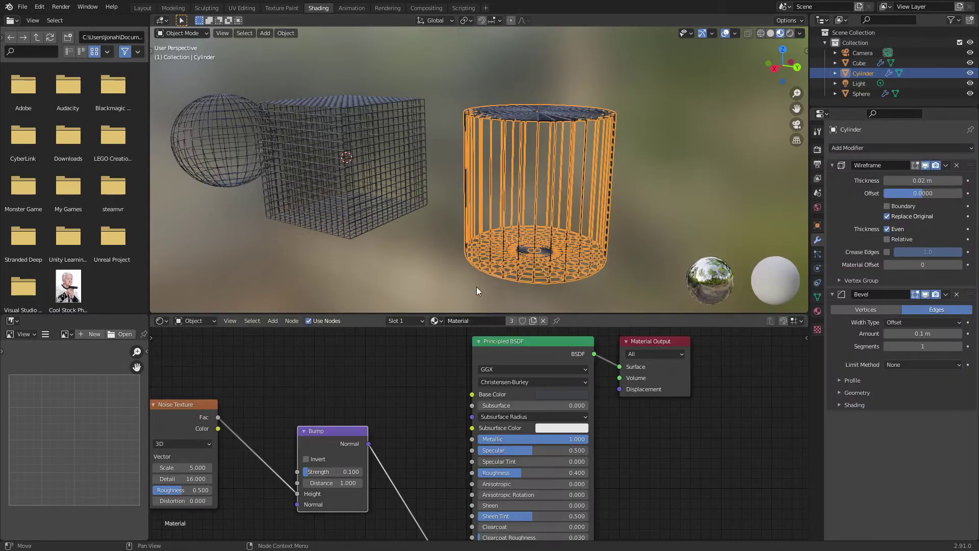
pyautogui.moveTo(477, 288); pyautogui.dragTo(450, 239, button='middle')
pyautogui.press('a')
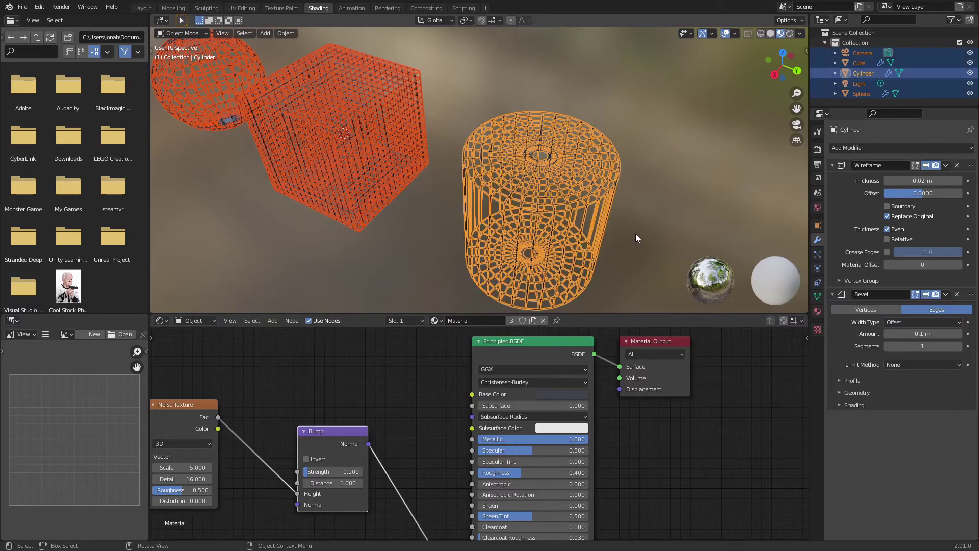
pyautogui.click(636, 233)
# Add a series of evenly spaced horizontal loop cuts around the cylinder's side wall, return to Object Mode and deselect everything
pyautogui.moveTo(635, 234); pyautogui.dragTo(574, 191, button='middle')
pyautogui.press('Tab')
pyautogui.hotkey('ctrl', 'r')
pyautogui.scroll(9, 581, 189)
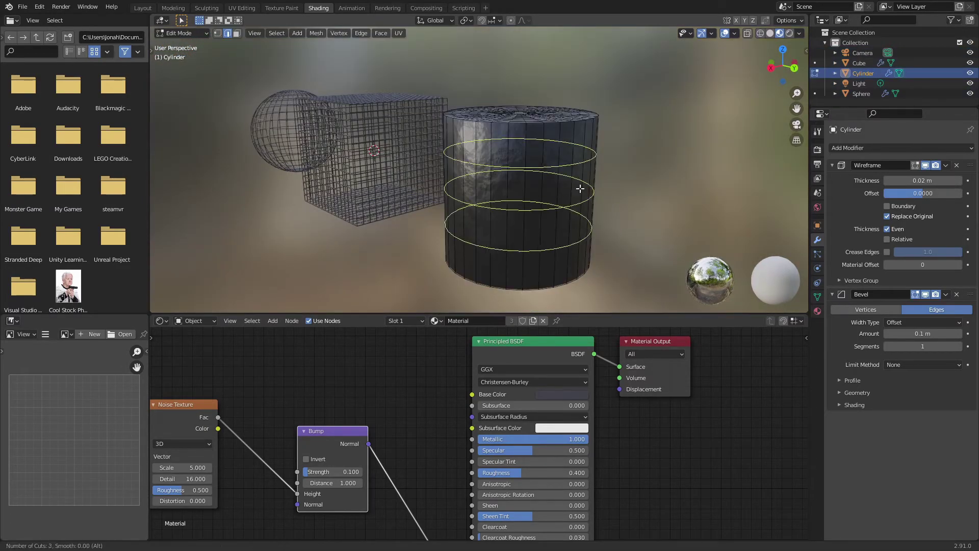
pyautogui.click(580, 189)
pyautogui.press('Tab')
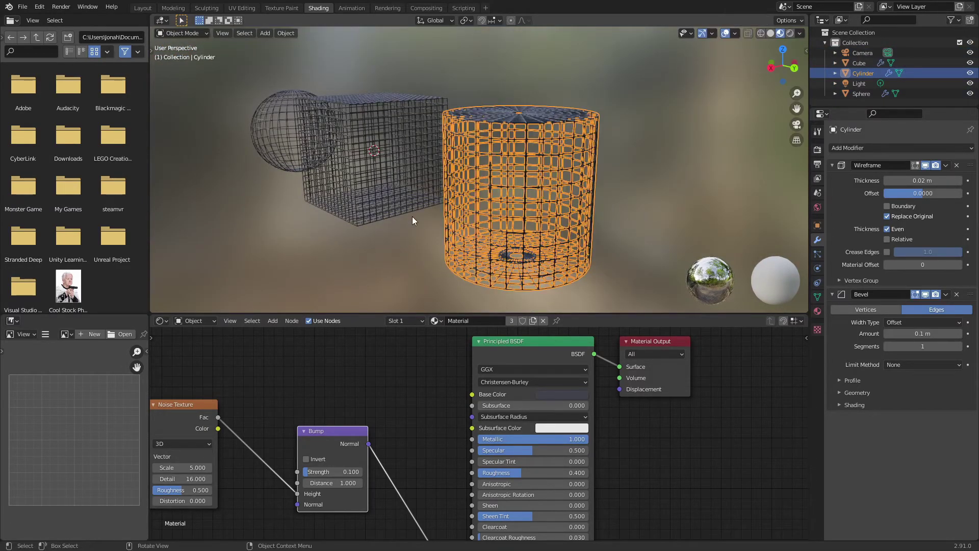
pyautogui.click(412, 217)
pyautogui.moveTo(413, 217); pyautogui.dragTo(538, 260, button='middle')
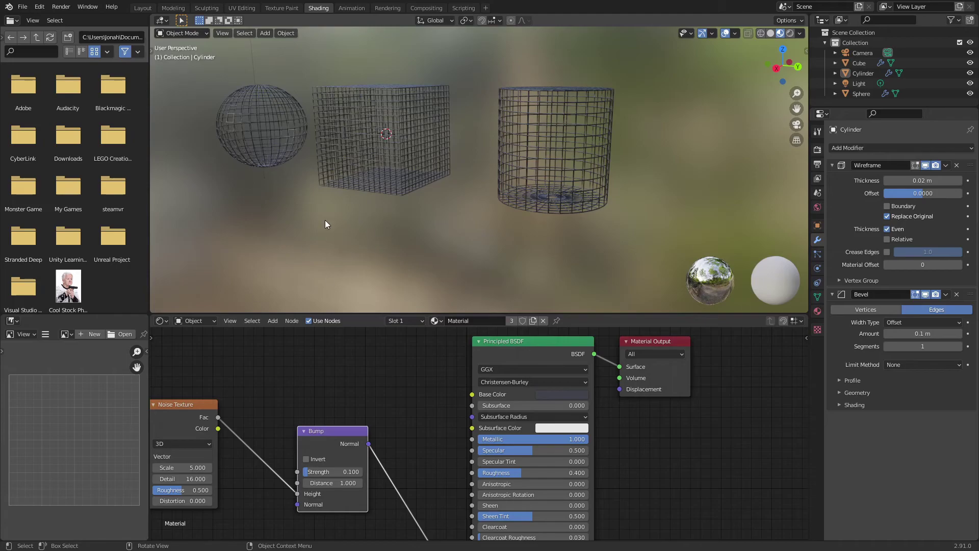
pyautogui.moveTo(325, 220); pyautogui.dragTo(597, 163, button='middle')
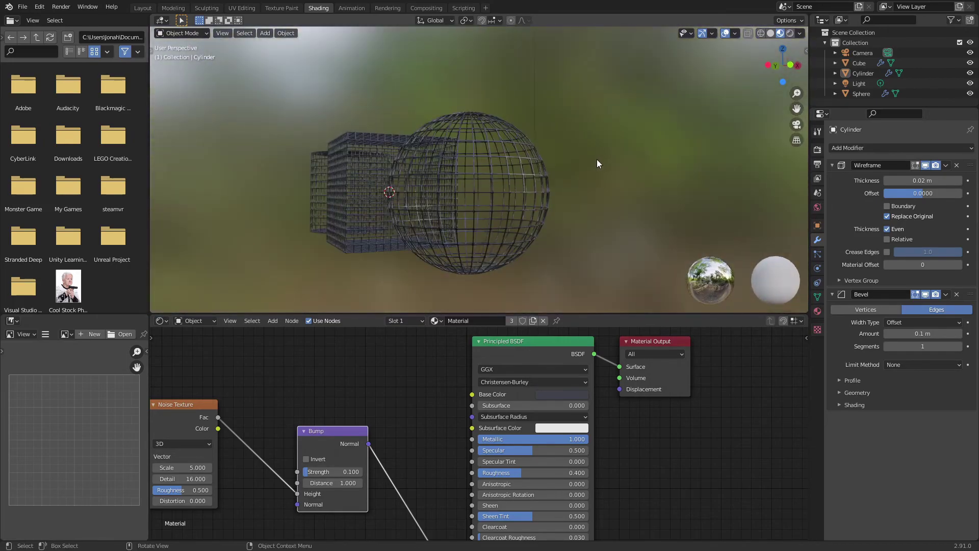